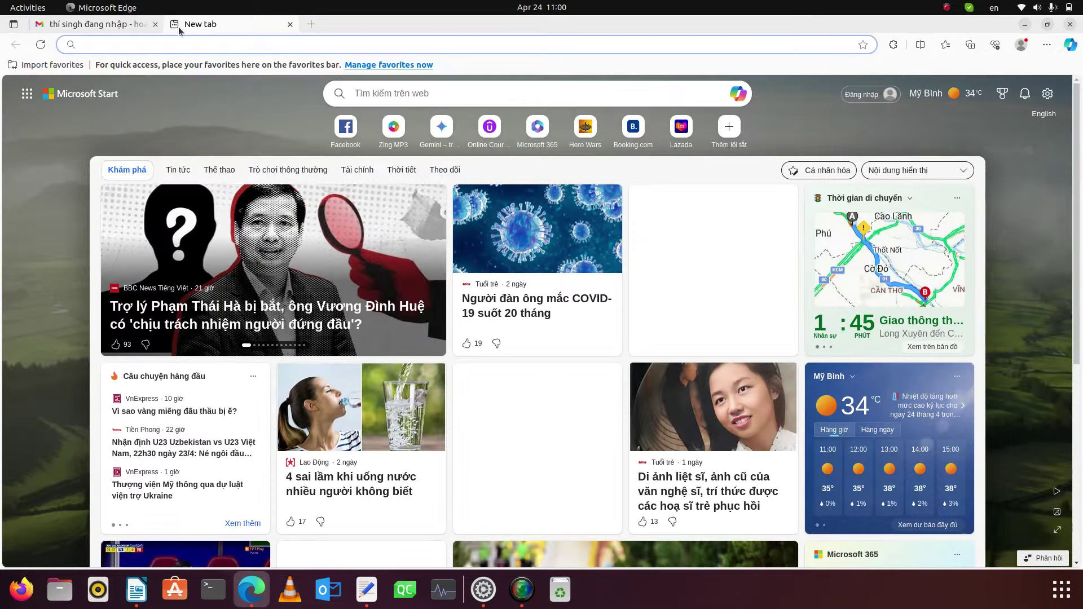
- Load the THPT portal login page and paste the note's citizen ID number into the Số CCCD field
{"action": "type", "text": "http://thisinh.thitotnghiepthpt.edu.vn/"}
{"action": "key", "text": "Return"}
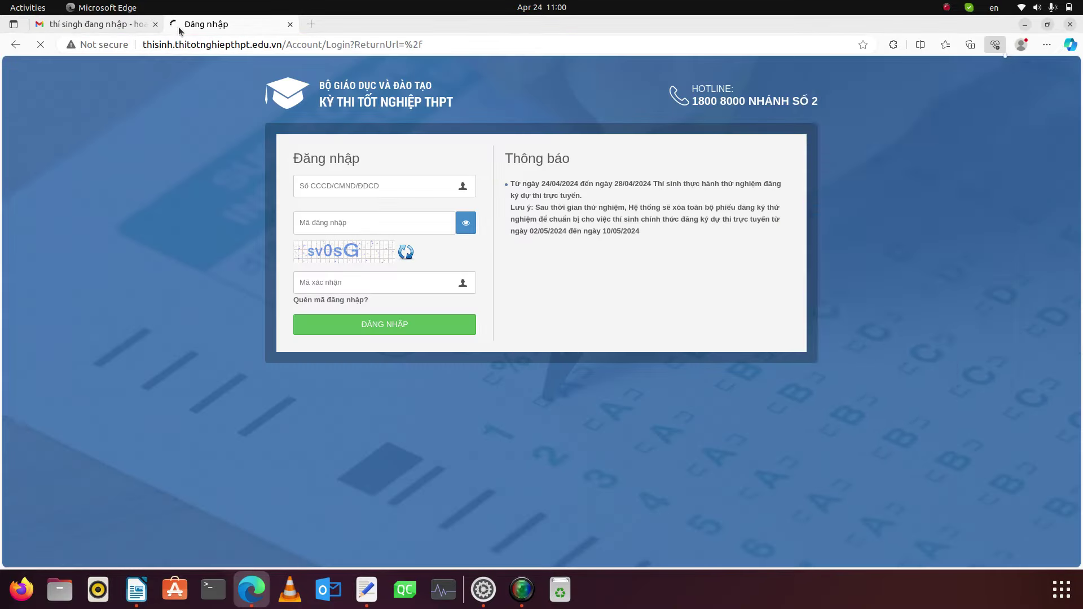
{"action": "left_click", "coordinate": [367, 589]}
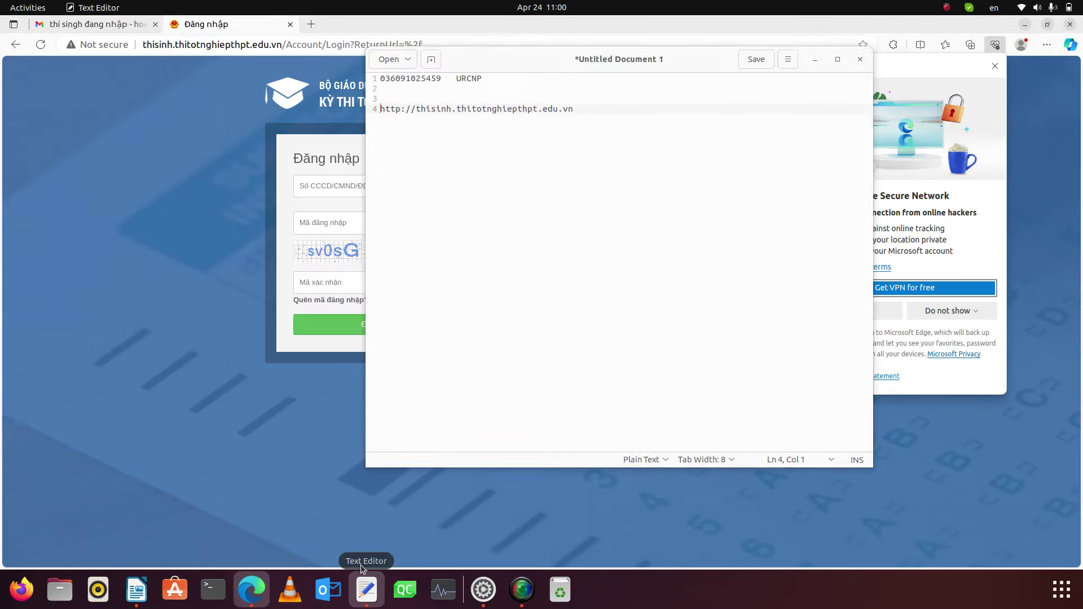
{"action": "left_click_drag", "start_coordinate": [528, 106], "coordinate": [718, 283]}
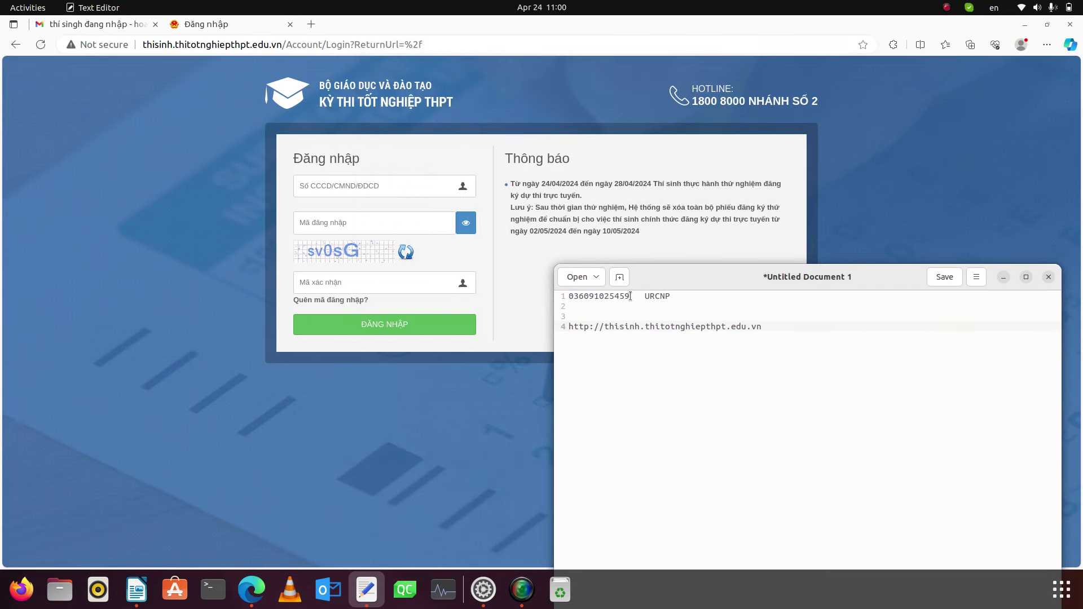
{"action": "left_click_drag", "start_coordinate": [630, 296], "coordinate": [559, 295]}
{"action": "key", "text": "ctrl+c"}
{"action": "left_click", "coordinate": [321, 187]}
{"action": "key", "text": "ctrl+v"}
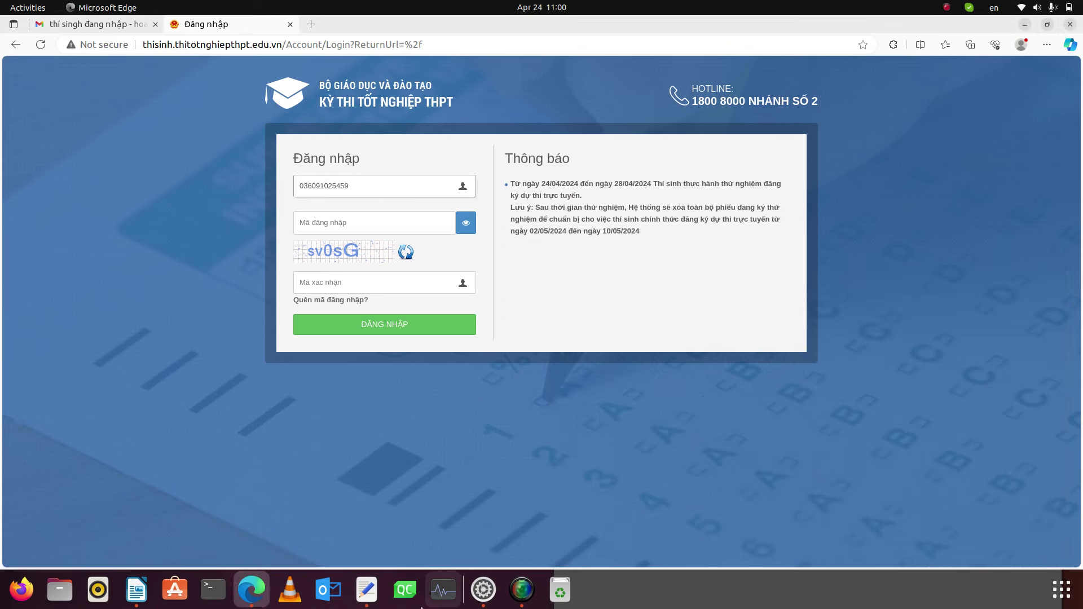
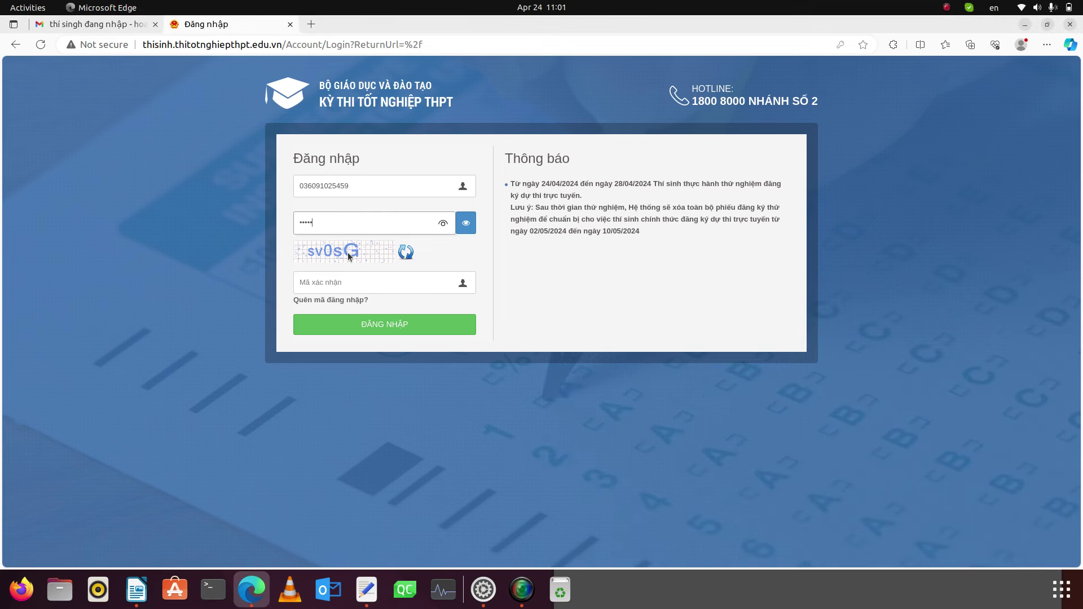
- Enter the captcha verification code and sign in to the candidate account
{"action": "left_click", "coordinate": [338, 283]}
{"action": "type", "text": "s"}
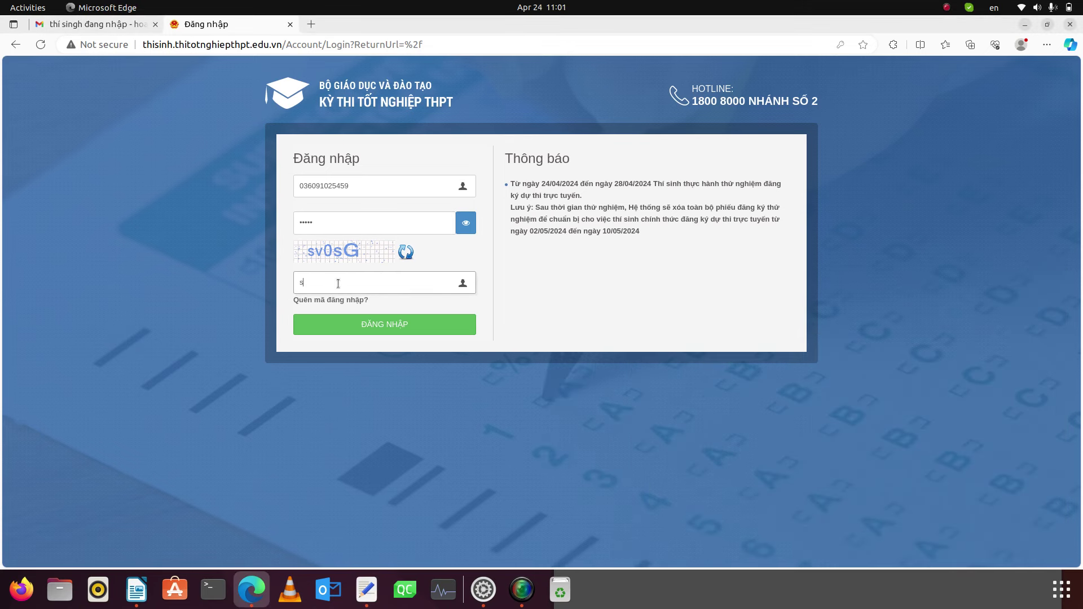
{"action": "type", "text": "v0sG"}
{"action": "left_click", "coordinate": [388, 331]}
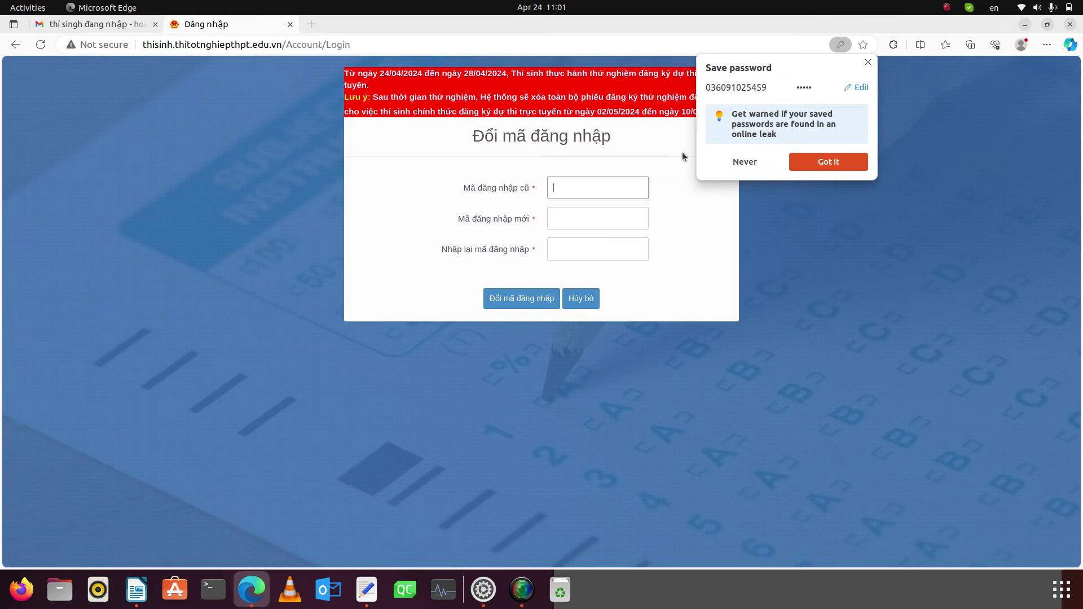
- Dismiss Edge's save-password prompt and switch to the Writer document with the site address
{"action": "left_click", "coordinate": [868, 62]}
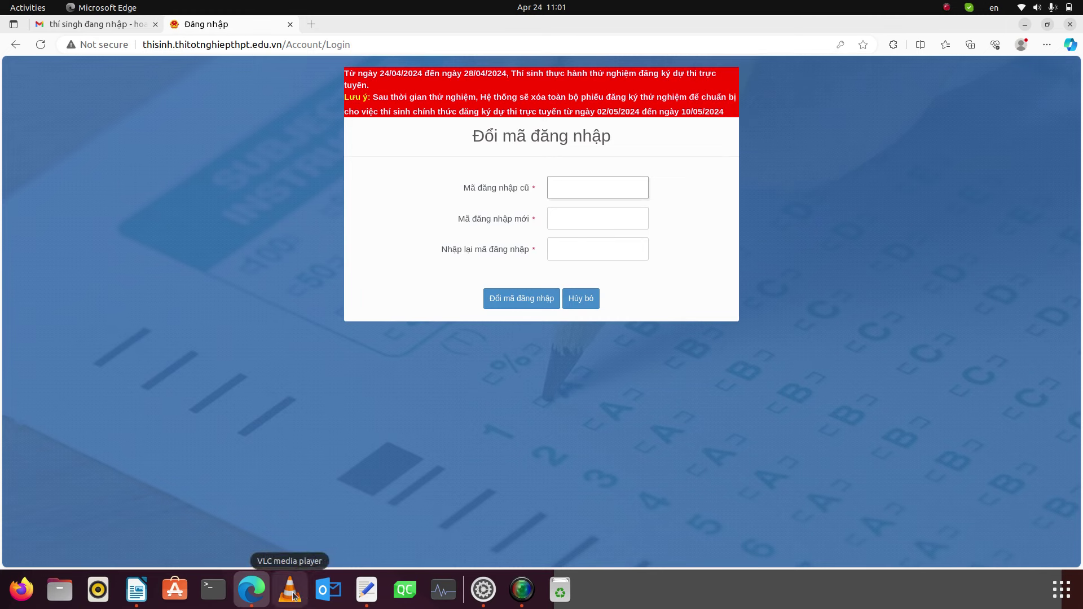
{"action": "left_click", "coordinate": [136, 589]}
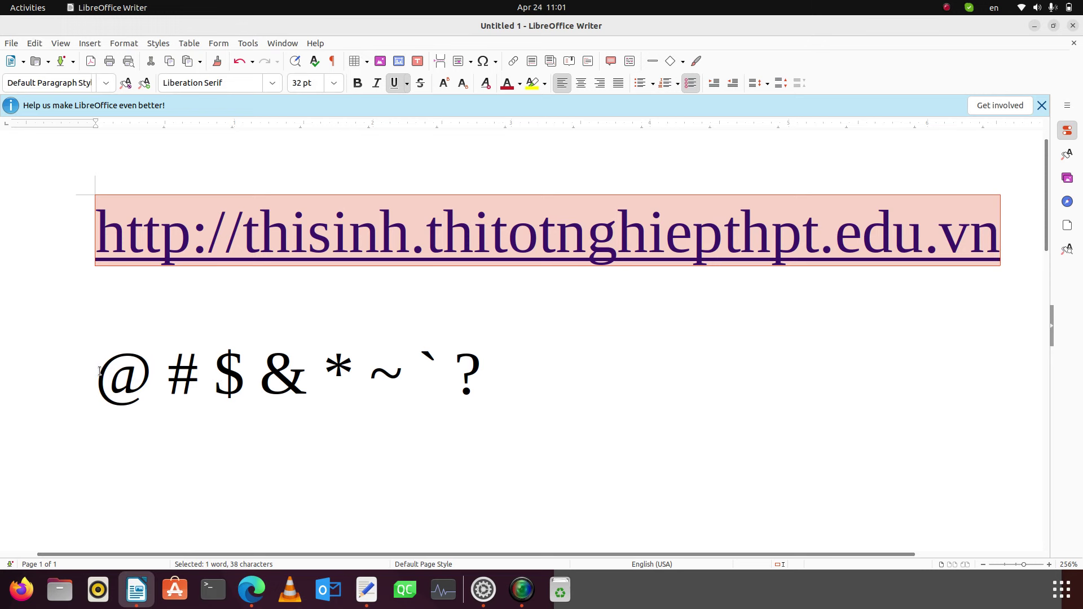
- Select the special-symbols line in Writer twice, then return to the browser's login-code form
{"action": "left_click_drag", "start_coordinate": [99, 371], "coordinate": [487, 362]}
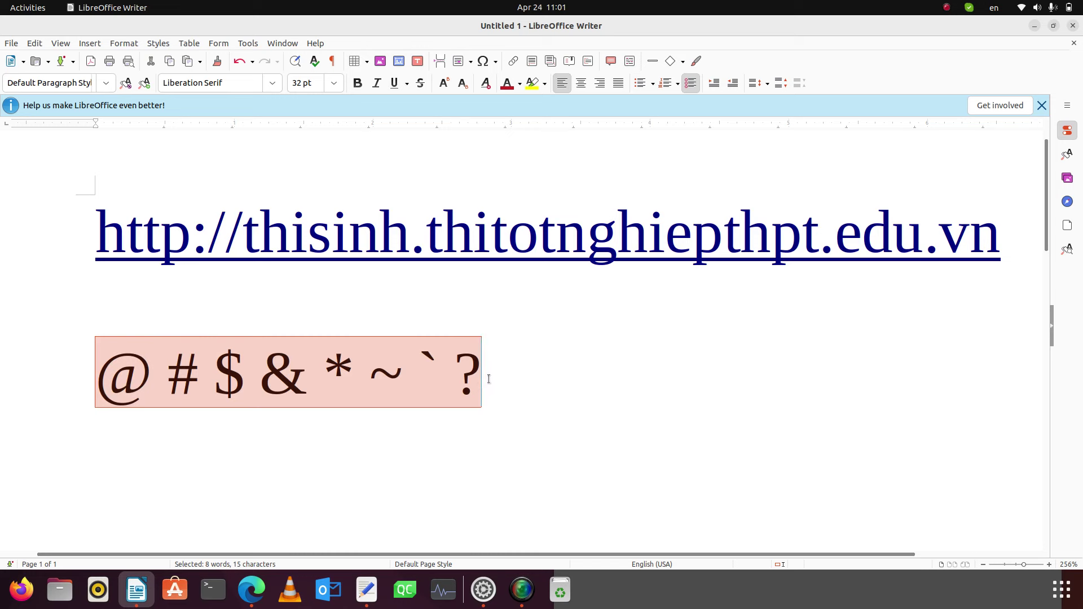
{"action": "left_click", "coordinate": [490, 377]}
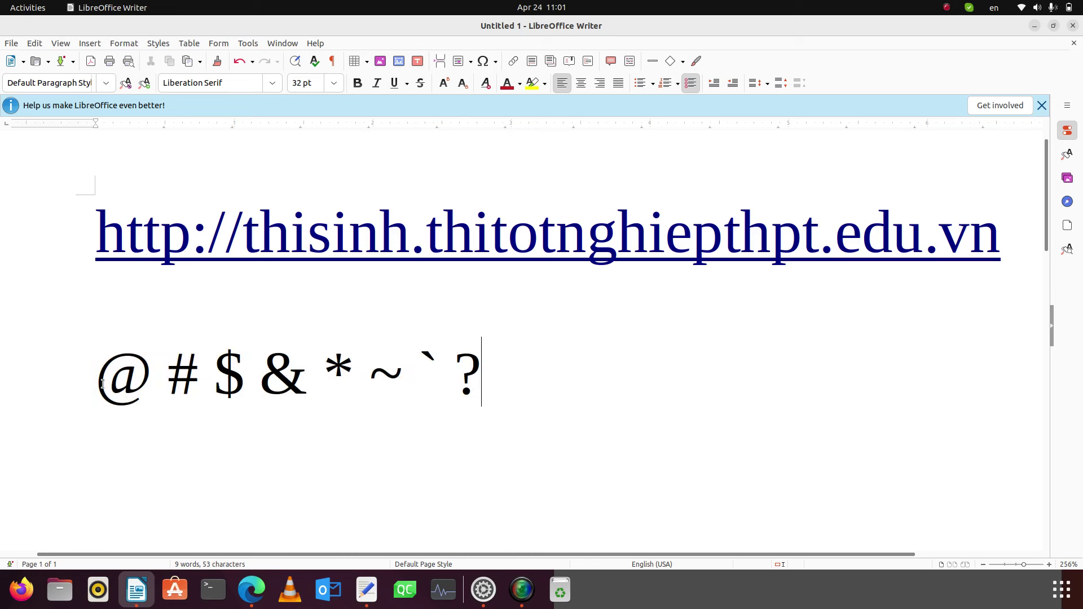
{"action": "left_click_drag", "start_coordinate": [102, 384], "coordinate": [496, 386]}
{"action": "left_click", "coordinate": [497, 386]}
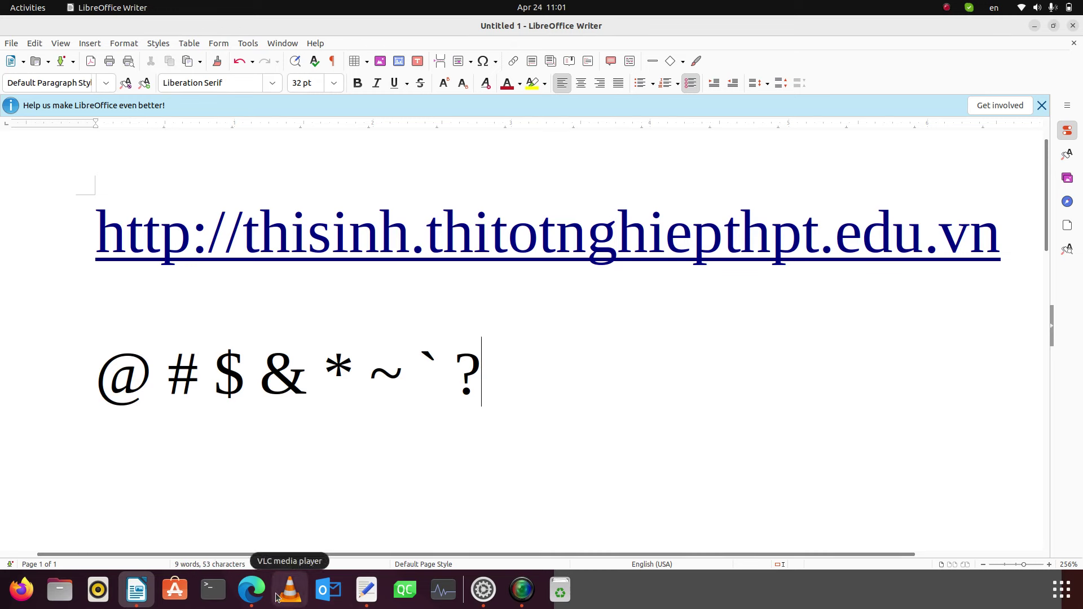
{"action": "left_click", "coordinate": [252, 590]}
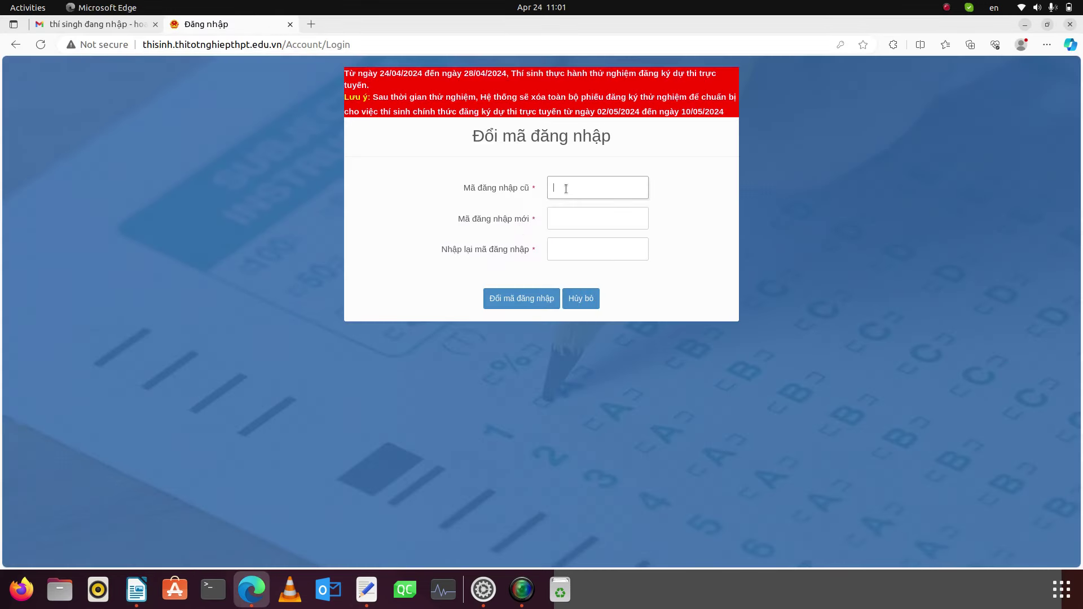
- Type an old login code, then clear the Mã đăng nhập cũ field again
{"action": "type", "text": "***********"}
{"action": "left_click", "coordinate": [575, 223]}
{"action": "left_click", "coordinate": [622, 193]}
{"action": "key", "text": "ctrl+a"}
{"action": "key", "text": "BackSpace"}
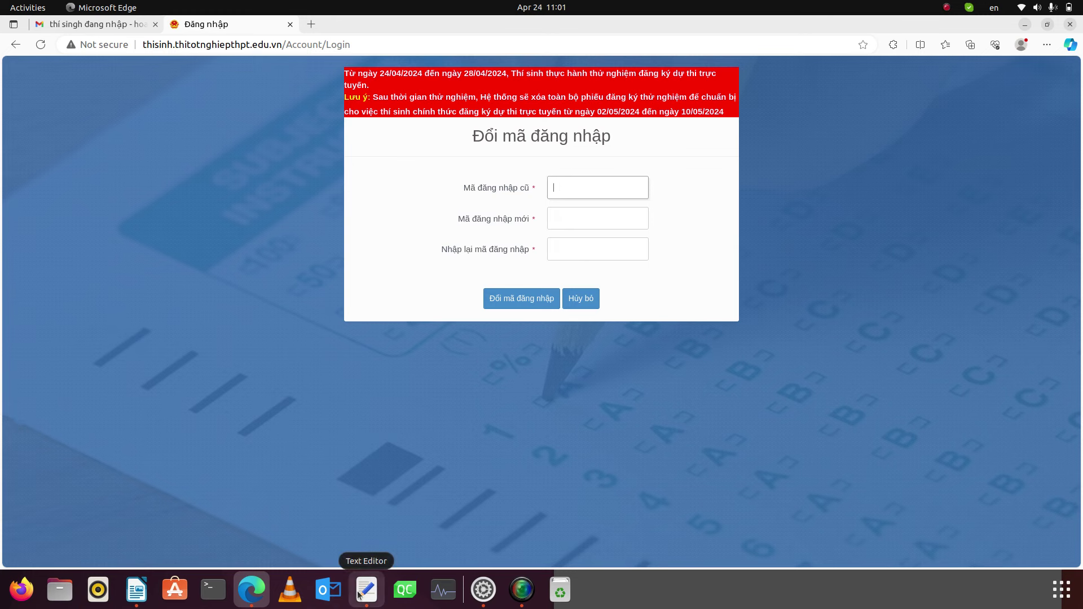
- Copy the old login code from the notes and paste it into Mã đăng nhập cũ
{"action": "left_click", "coordinate": [367, 589]}
{"action": "left_click_drag", "start_coordinate": [641, 298], "coordinate": [674, 295]}
{"action": "left_click", "coordinate": [682, 297]}
{"action": "key", "text": "ctrl+c"}
{"action": "left_click", "coordinate": [571, 192]}
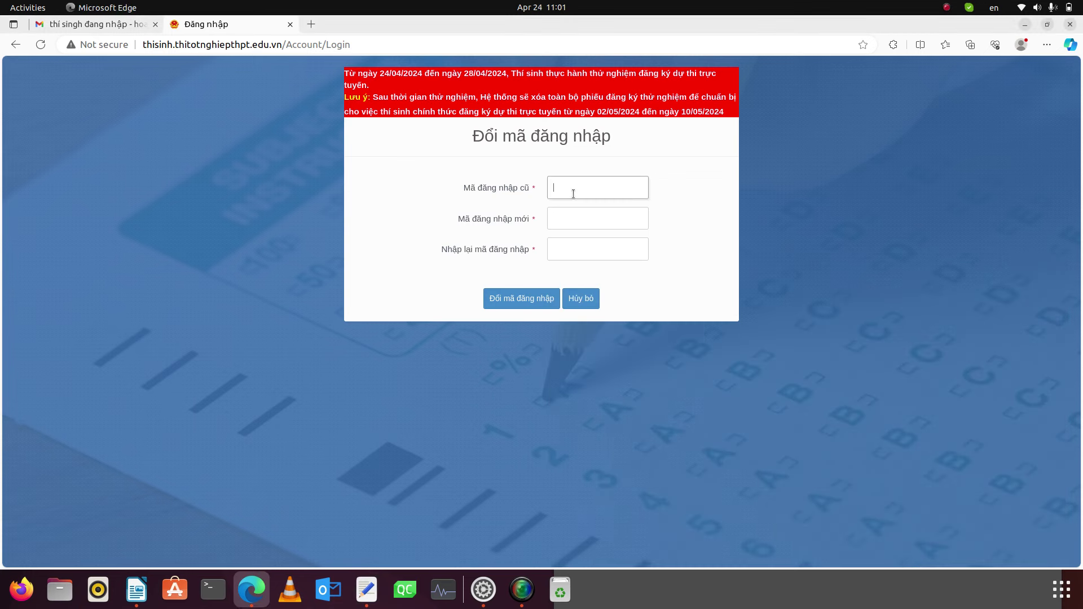
{"action": "key", "text": "ctrl+v"}
- Enter and confirm the new login code, submit the change and acknowledge success
{"action": "left_click", "coordinate": [572, 218]}
{"action": "type", "text": "••••••"}
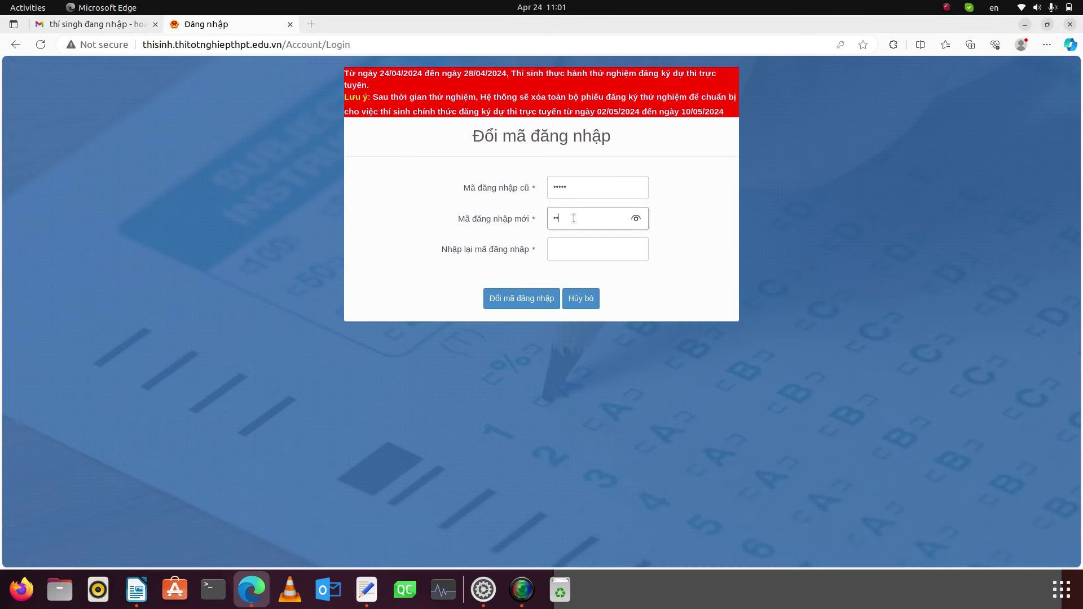
{"action": "type", "text": "•••••"}
{"action": "left_click", "coordinate": [590, 253]}
{"action": "type", "text": "••••••••"}
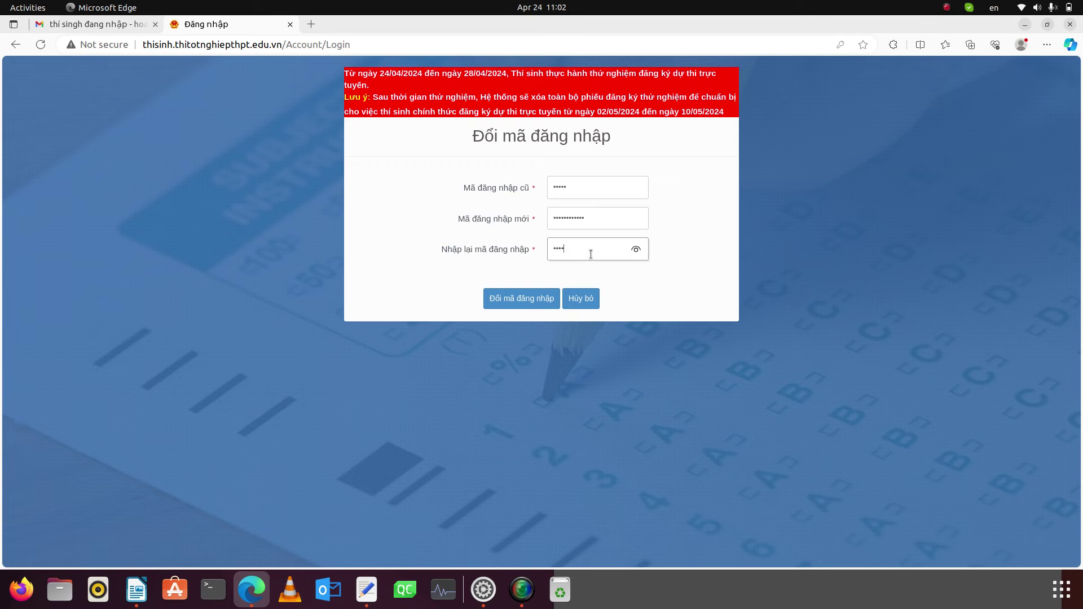
{"action": "type", "text": "•••"}
{"action": "left_click", "coordinate": [519, 298]}
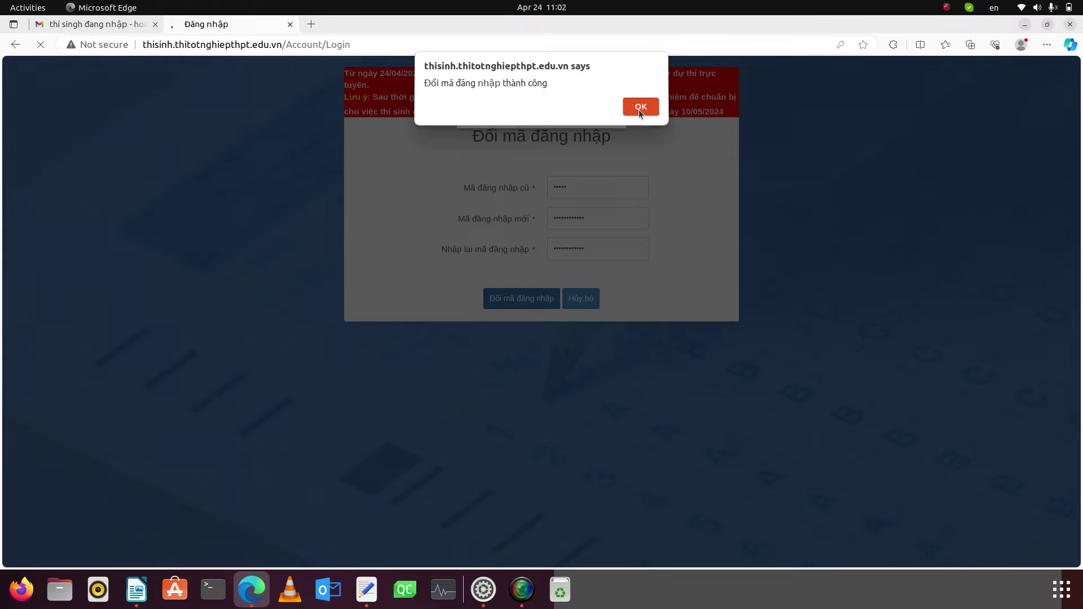
{"action": "left_click", "coordinate": [639, 109]}
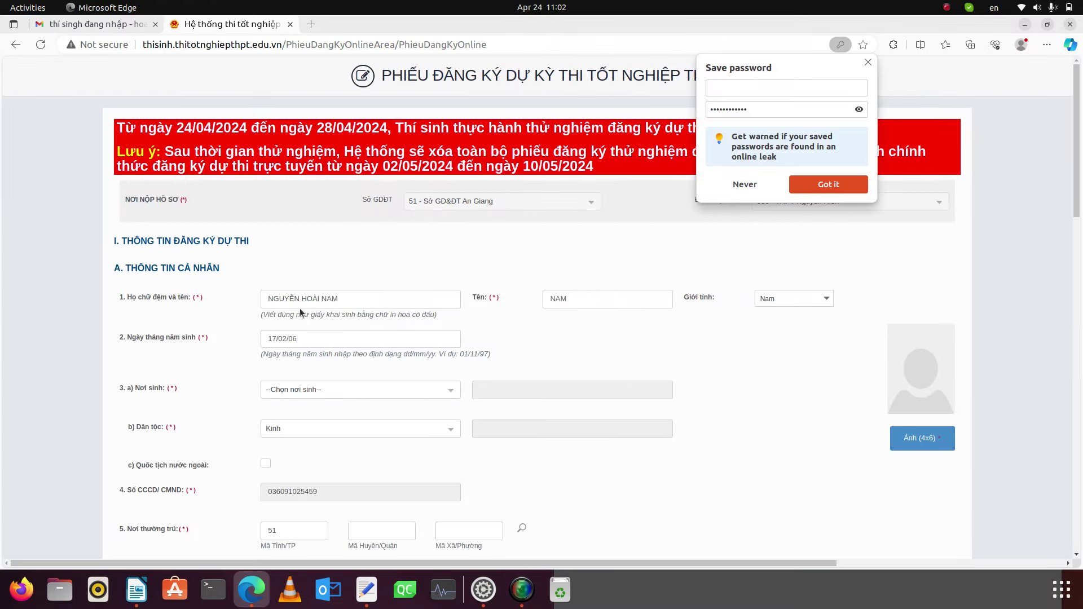
- Dismiss the save-password prompt, set birthplace to An Giang and keep Kinh as ethnicity
{"action": "left_click", "coordinate": [867, 63]}
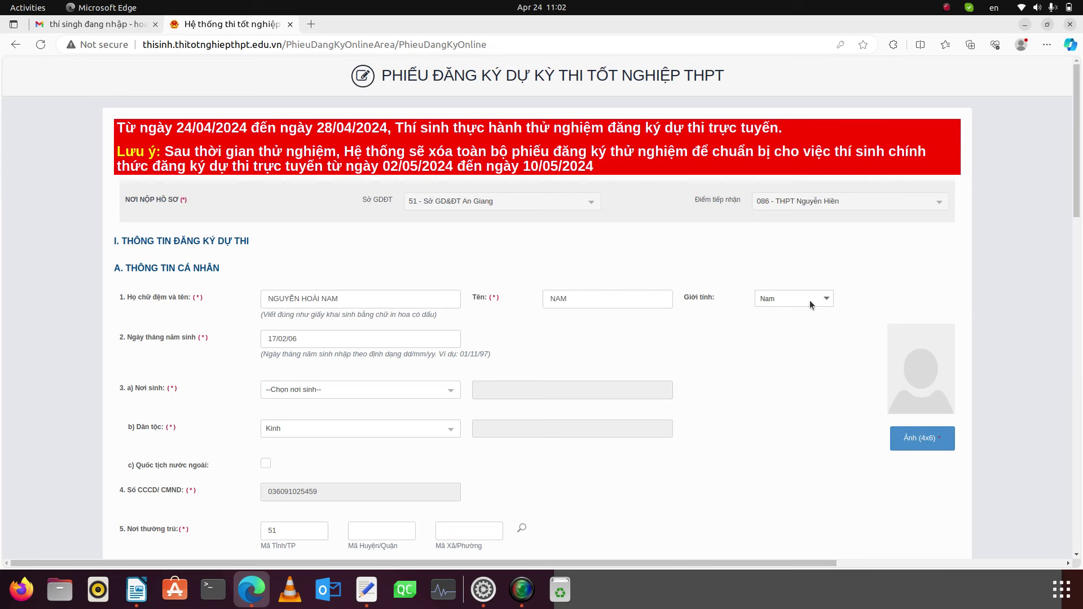
{"action": "left_click", "coordinate": [308, 390]}
{"action": "left_click", "coordinate": [294, 445]}
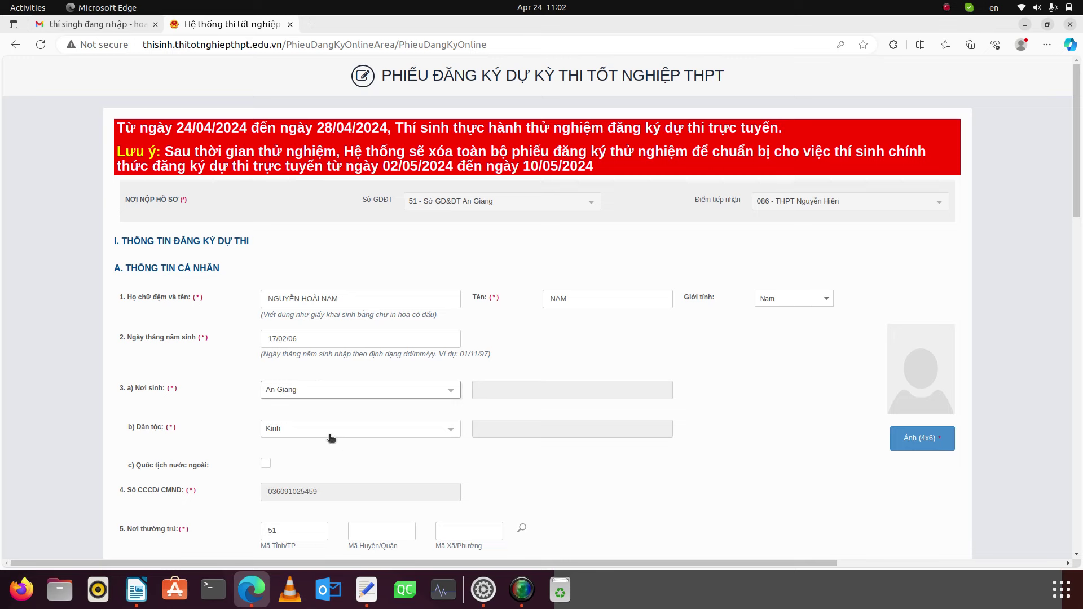
{"action": "left_click", "coordinate": [331, 438]}
{"action": "left_click", "coordinate": [520, 454]}
- Enter residence district code 01 and type the street address
{"action": "scroll", "coordinate": [293, 478], "scroll_direction": "down", "scroll_amount": 2}
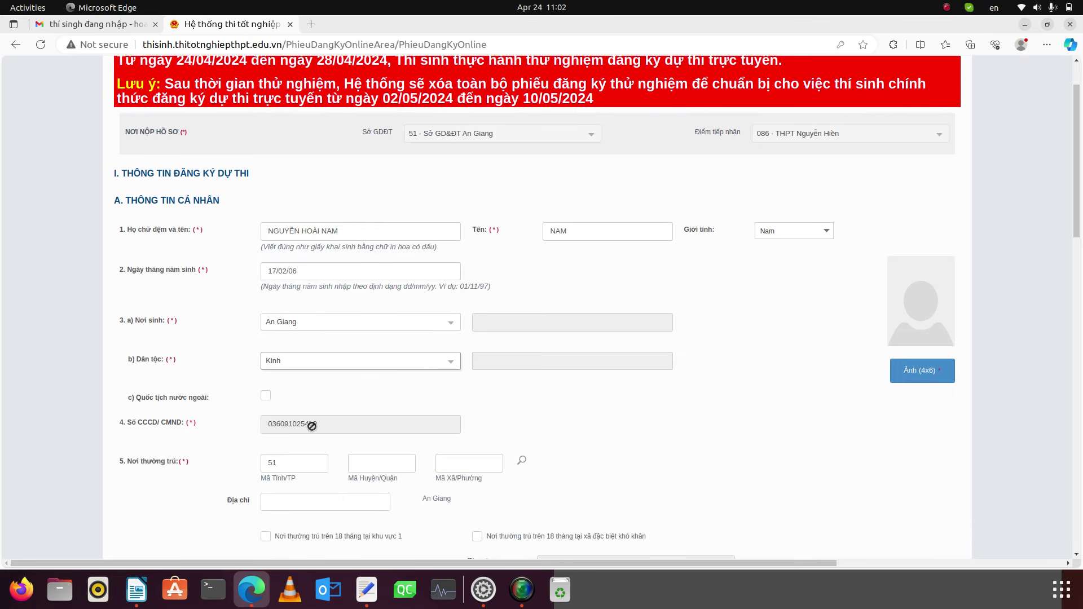
{"action": "left_click", "coordinate": [310, 424]}
{"action": "scroll", "coordinate": [241, 451], "scroll_direction": "down", "scroll_amount": 2}
{"action": "left_click", "coordinate": [364, 398]}
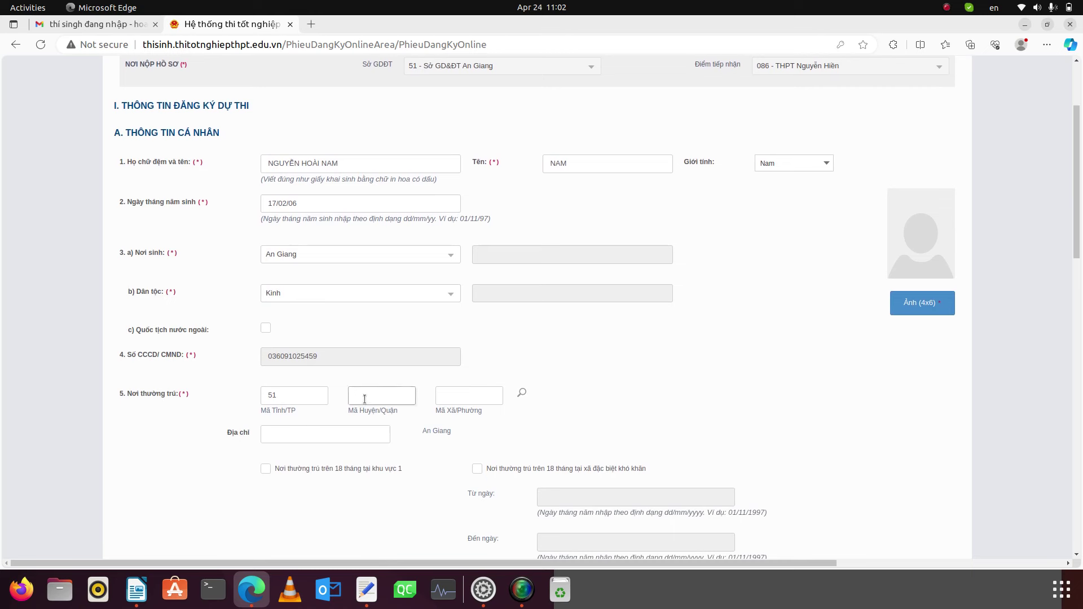
{"action": "type", "text": "01"}
{"action": "key", "text": "Tab"}
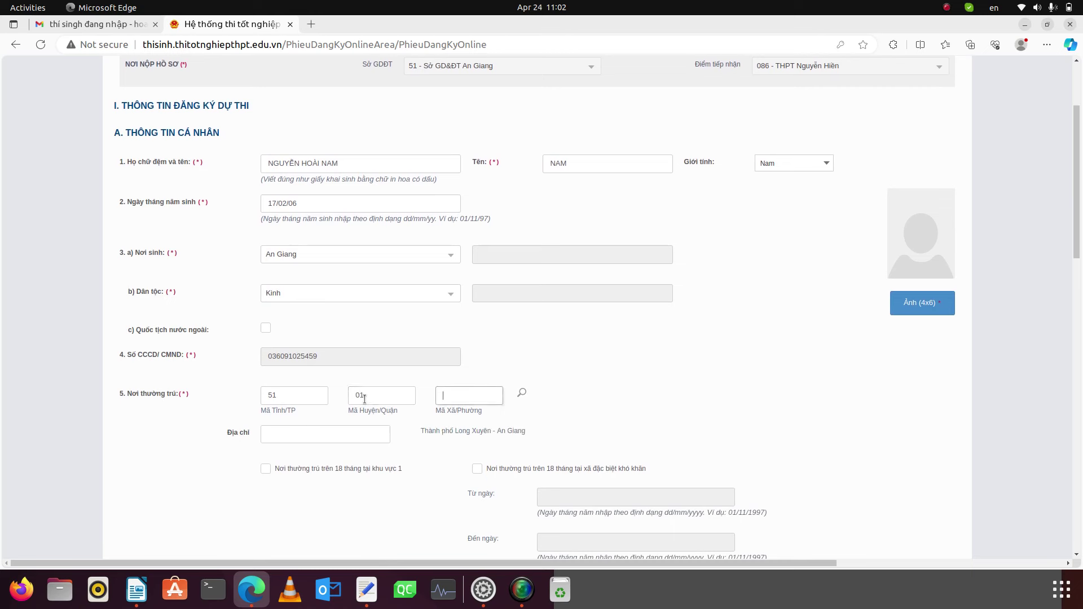
{"action": "left_click", "coordinate": [378, 393]}
{"action": "left_click", "coordinate": [304, 433]}
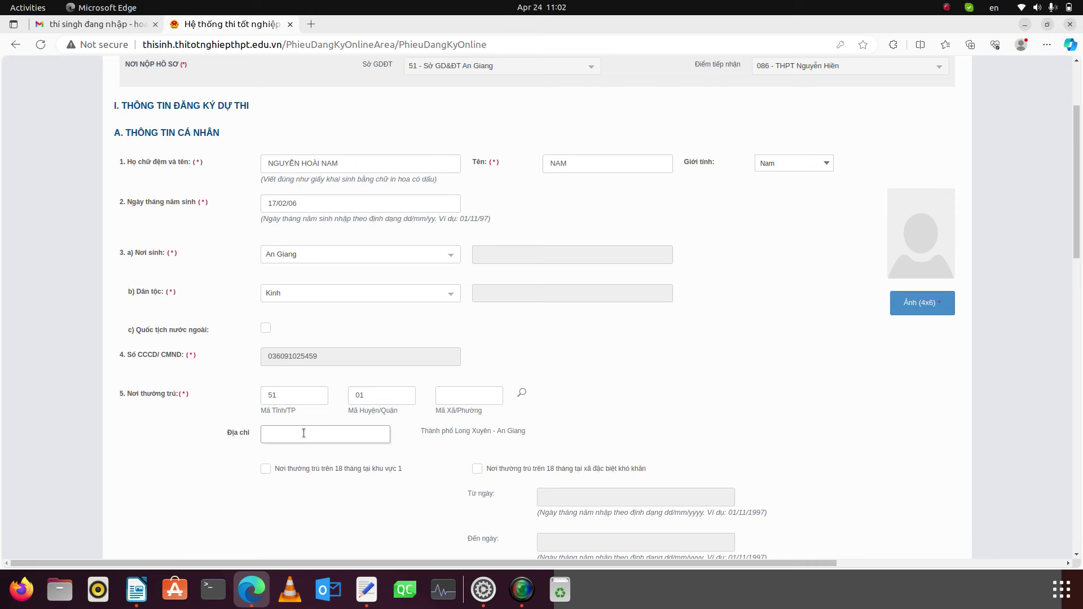
- Enter school code 086 for grade 10, autofilling grades 11 and 12
{"action": "scroll", "coordinate": [439, 445], "scroll_direction": "down", "scroll_amount": 5}
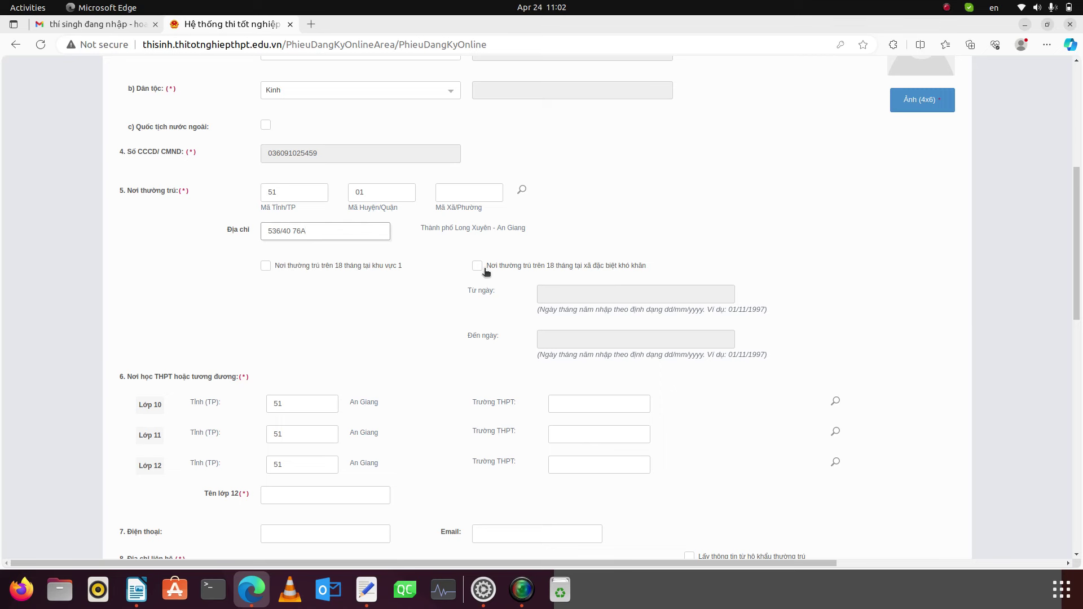
{"action": "scroll", "coordinate": [392, 357], "scroll_direction": "down", "scroll_amount": 2}
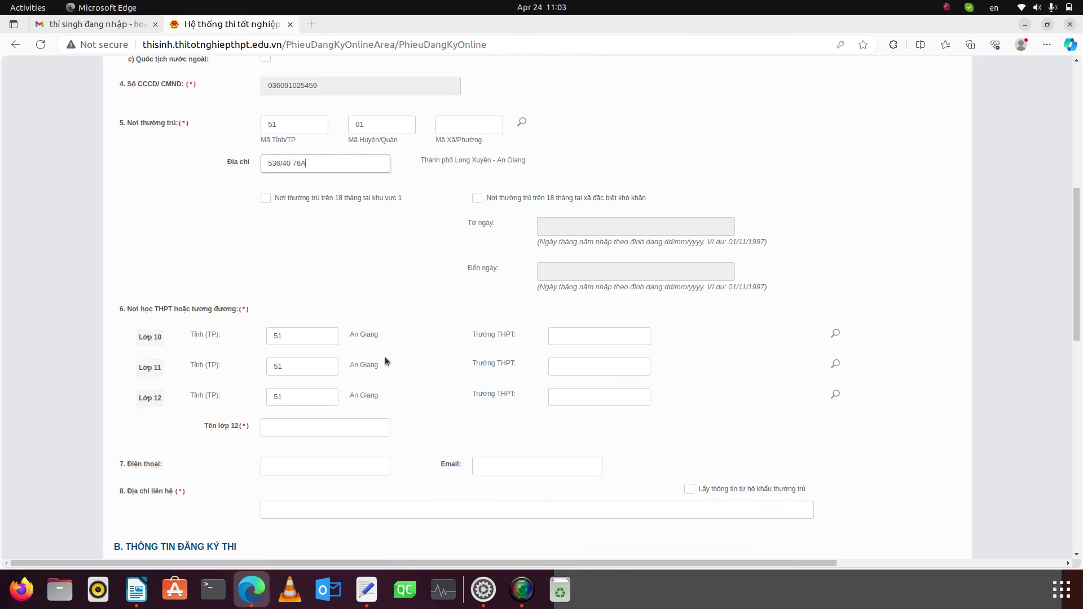
{"action": "left_click", "coordinate": [572, 335]}
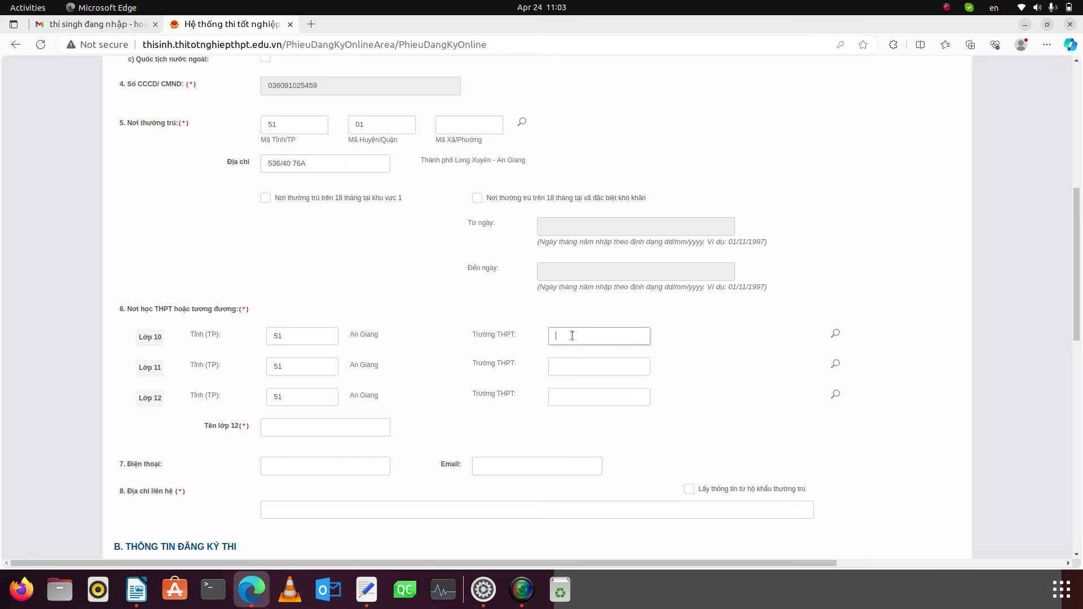
{"action": "type", "text": "086"}
{"action": "key", "text": "Tab"}
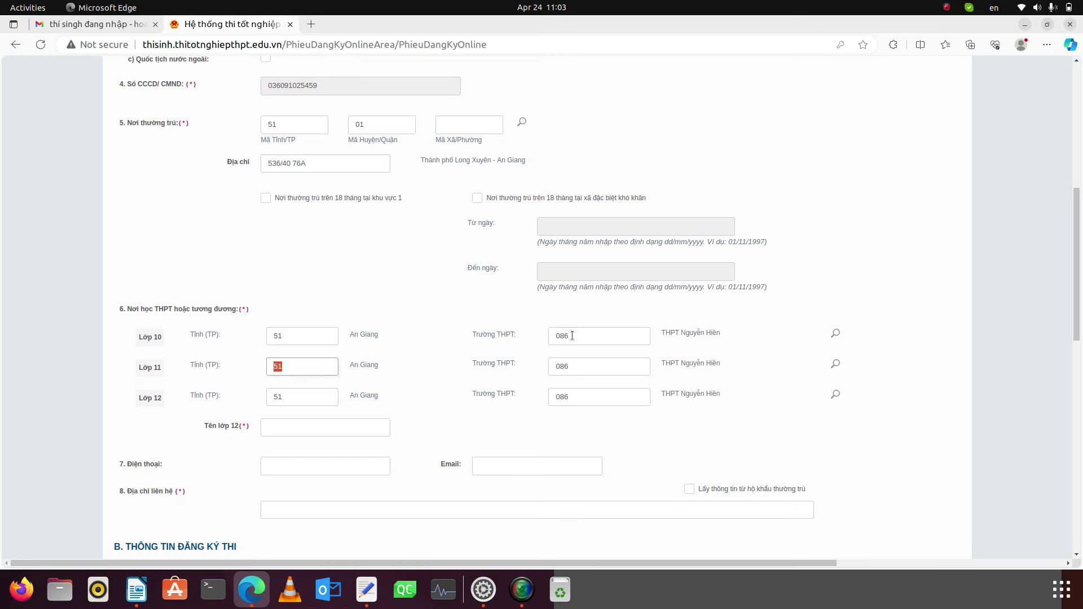
- Check the grade 10, 11 and 12 school codes show THPT Nguyễn Hiền
{"action": "left_click", "coordinate": [575, 369]}
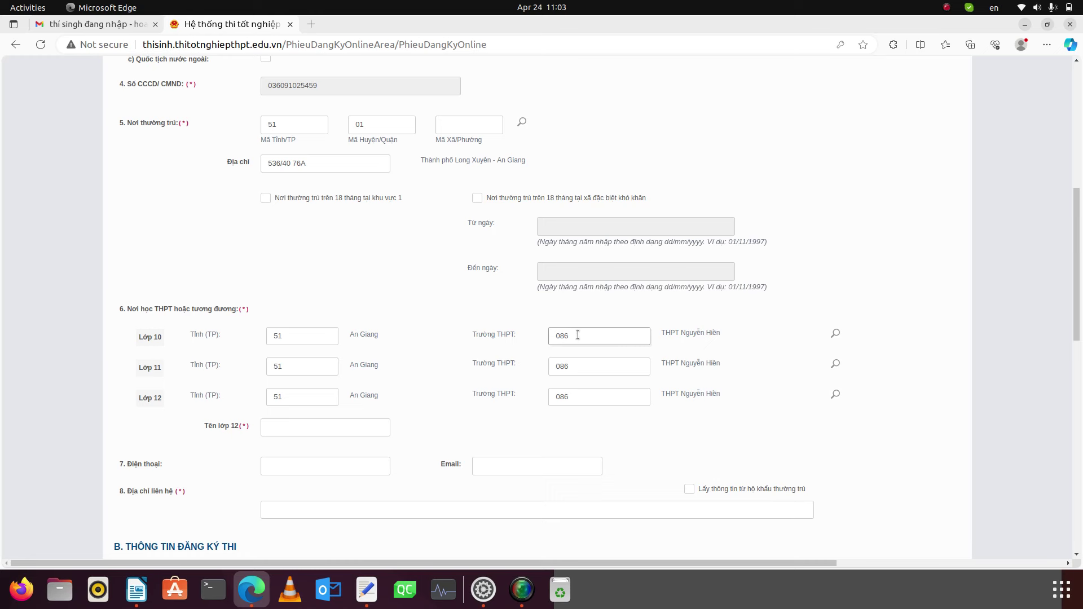
{"action": "double_click", "coordinate": [578, 334]}
{"action": "left_click", "coordinate": [578, 334]}
{"action": "double_click", "coordinate": [568, 334]}
{"action": "left_click", "coordinate": [578, 335]}
{"action": "left_click", "coordinate": [572, 396]}
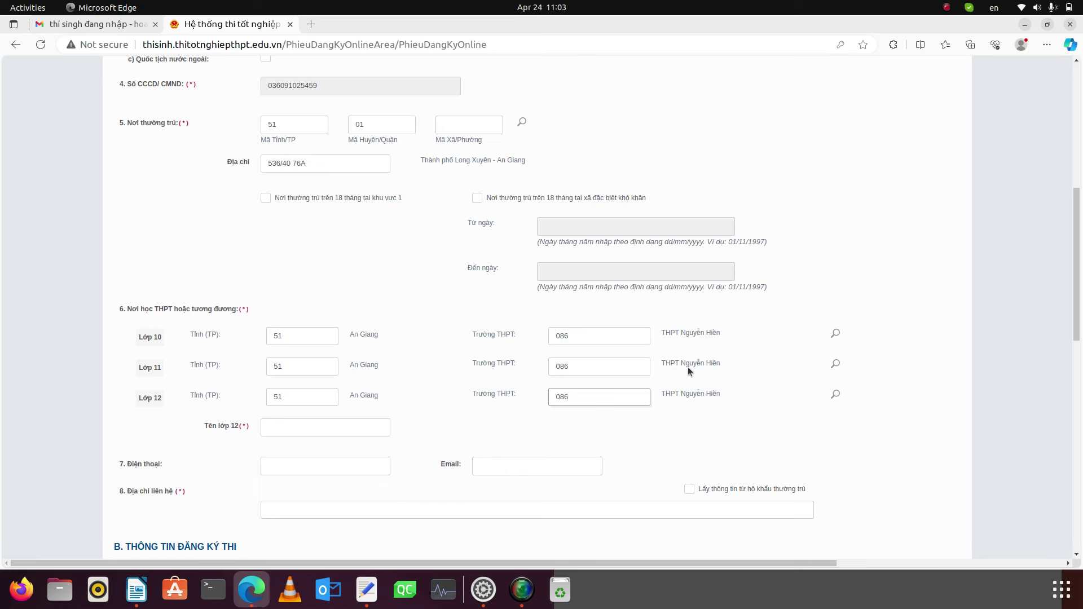
{"action": "scroll", "coordinate": [350, 398], "scroll_direction": "down", "scroll_amount": 2}
- Enter class name 12C1, the candidate's phone number and e-mail address
{"action": "left_click", "coordinate": [316, 360]}
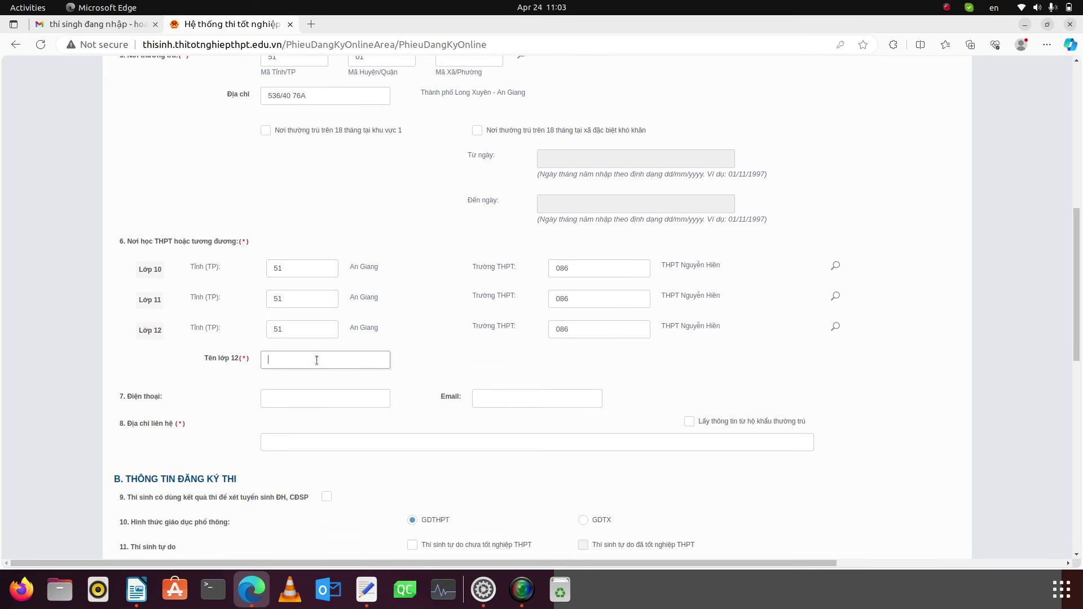
{"action": "type", "text": "12C1"}
{"action": "left_click", "coordinate": [292, 397]}
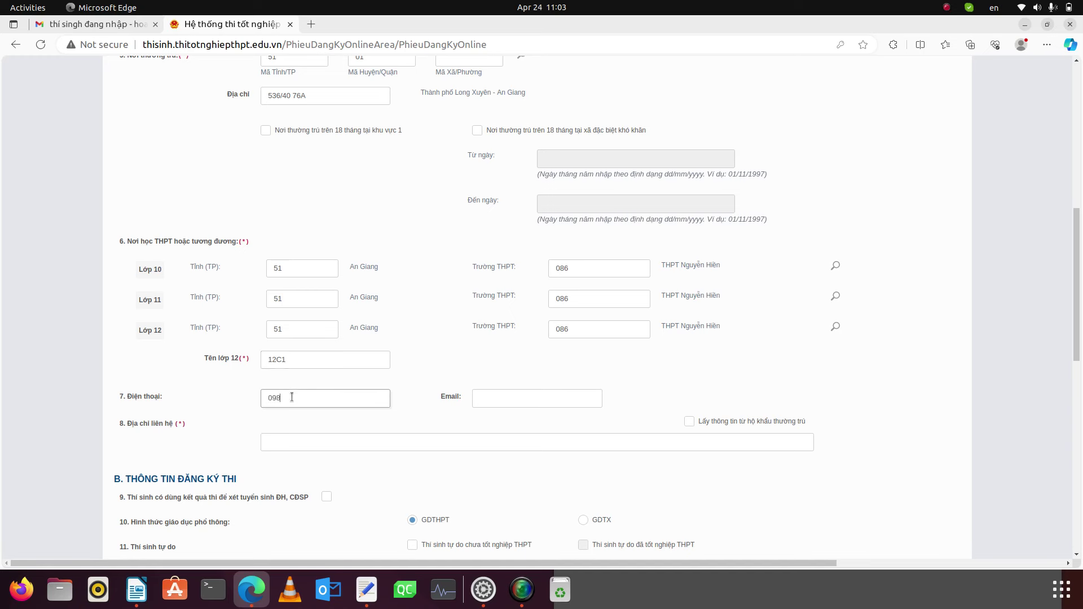
{"action": "left_click", "coordinate": [496, 398]}
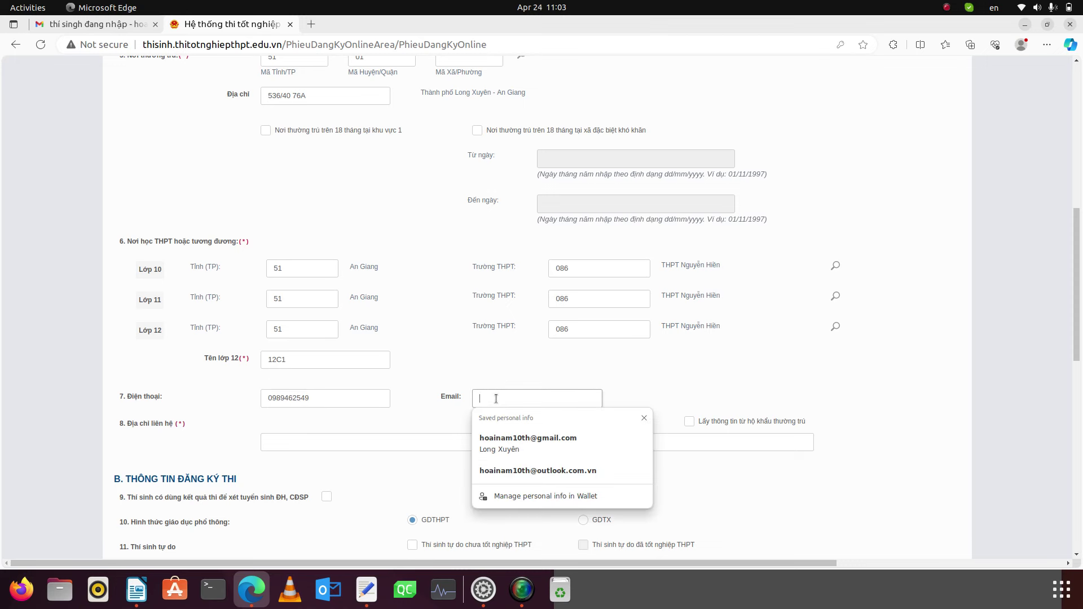
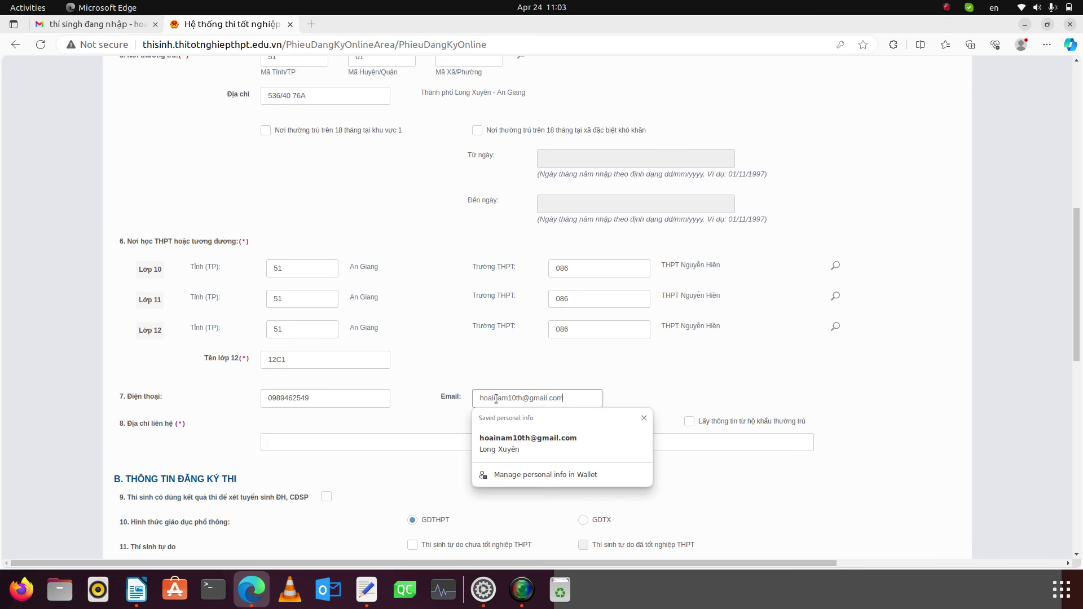
- Dismiss the e-mail autofill suggestions and review the entered phone number
{"action": "left_click", "coordinate": [325, 397]}
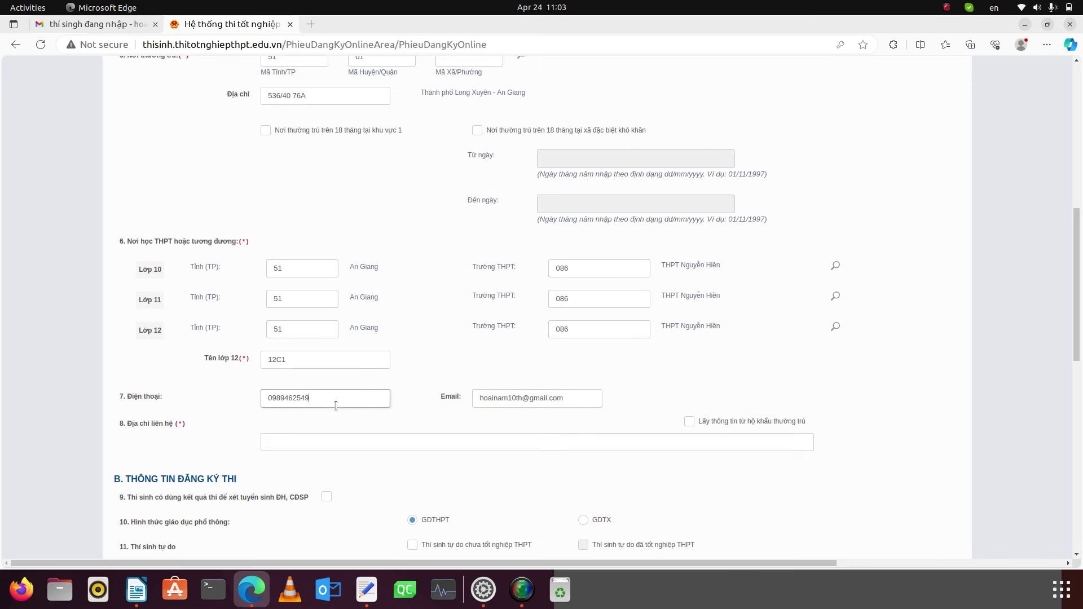
{"action": "left_click", "coordinate": [491, 400]}
{"action": "left_click", "coordinate": [430, 397]}
{"action": "left_click", "coordinate": [306, 400]}
{"action": "left_click_drag", "start_coordinate": [306, 400], "coordinate": [265, 399]}
{"action": "left_click", "coordinate": [570, 397]}
{"action": "left_click", "coordinate": [345, 398]}
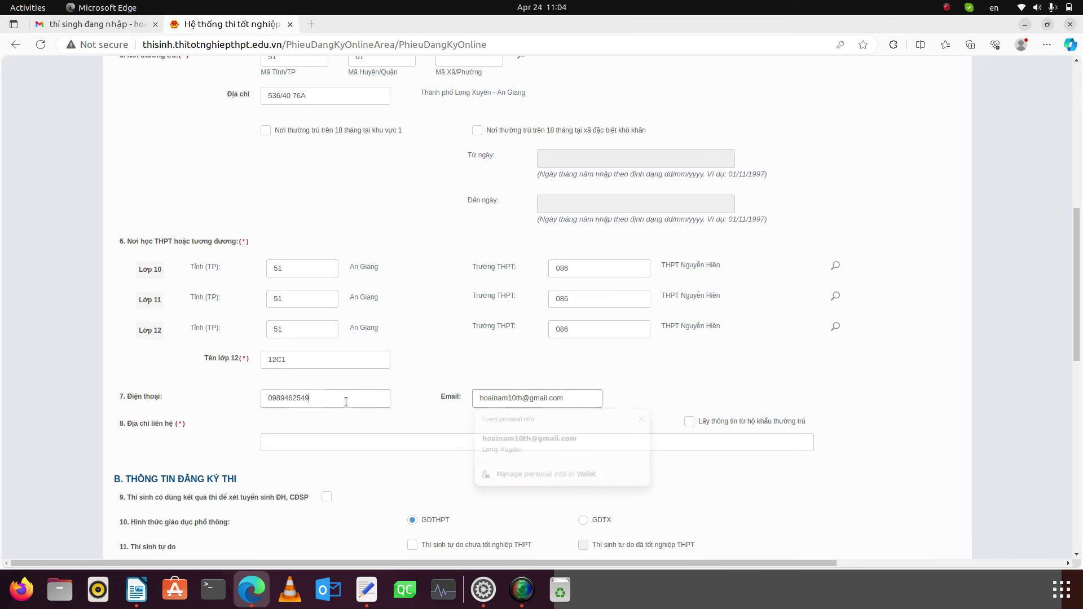
- Clear garbled address text and switch keyboard input to Vietnamese (Bamboo)
{"action": "left_click", "coordinate": [318, 443]}
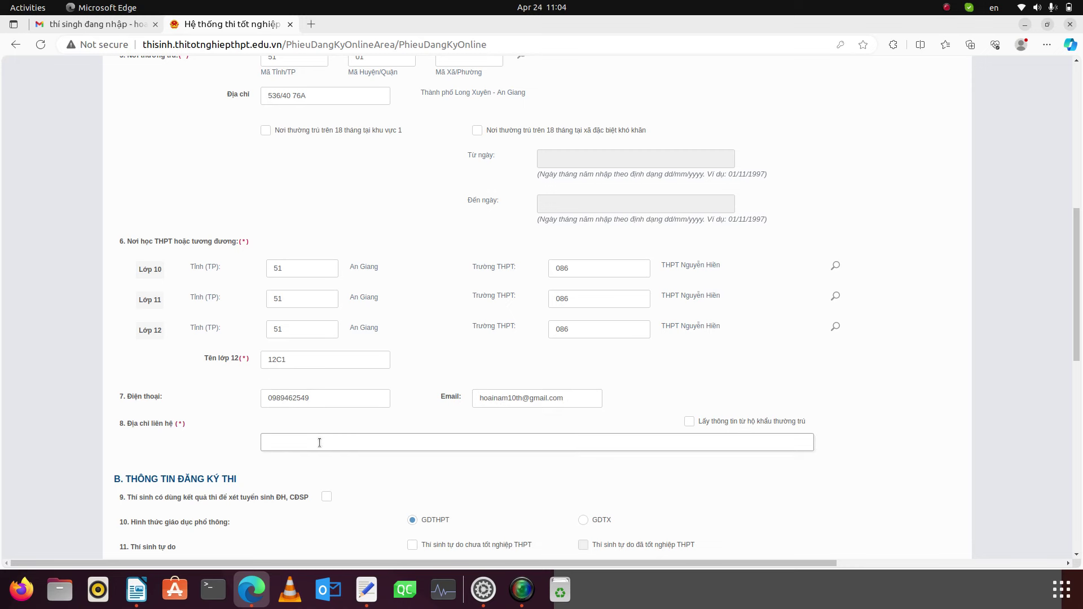
{"action": "type", "text": "THO"}
{"action": "key", "text": "BackSpace"}
{"action": "key", "text": "BackSpace"}
{"action": "key", "text": "BackSpace"}
{"action": "type", "text": "DDuongwf"}
{"action": "key", "text": "BackSpace"}
{"action": "key", "text": "BackSpace"}
{"action": "key", "text": "BackSpace"}
{"action": "key", "text": "BackSpace"}
{"action": "key", "text": "BackSpace"}
{"action": "key", "text": "BackSpace"}
{"action": "key", "text": "BackSpace"}
{"action": "key", "text": "BackSpace"}
{"action": "left_click", "coordinate": [990, 8]}
{"action": "left_click", "coordinate": [973, 54]}
- Type the contact address in Vietnamese, prefixed with 'THPT Nguyễn Hiền,'
{"action": "type", "text": "đường hàm Nghi, Bình Khánh, Long Xuyên, An Giang"}
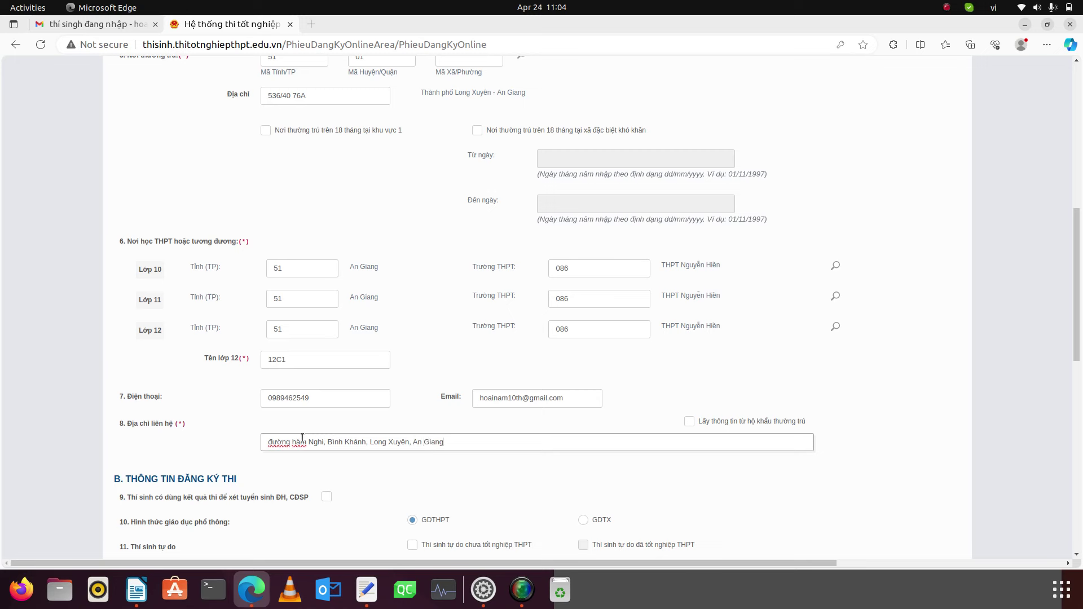
{"action": "left_click", "coordinate": [267, 443]}
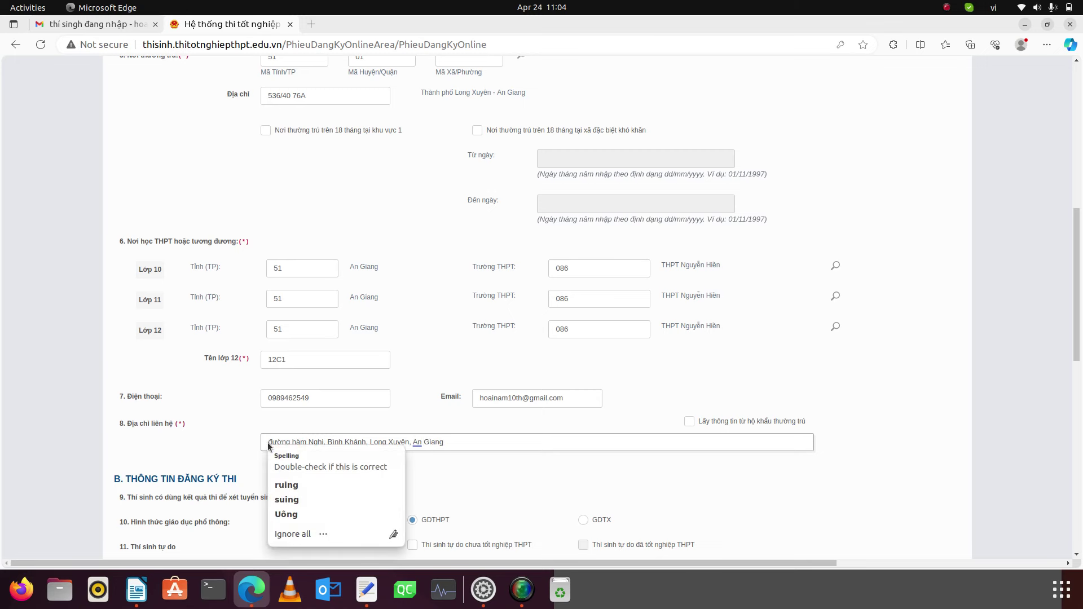
{"action": "left_click", "coordinate": [284, 533]}
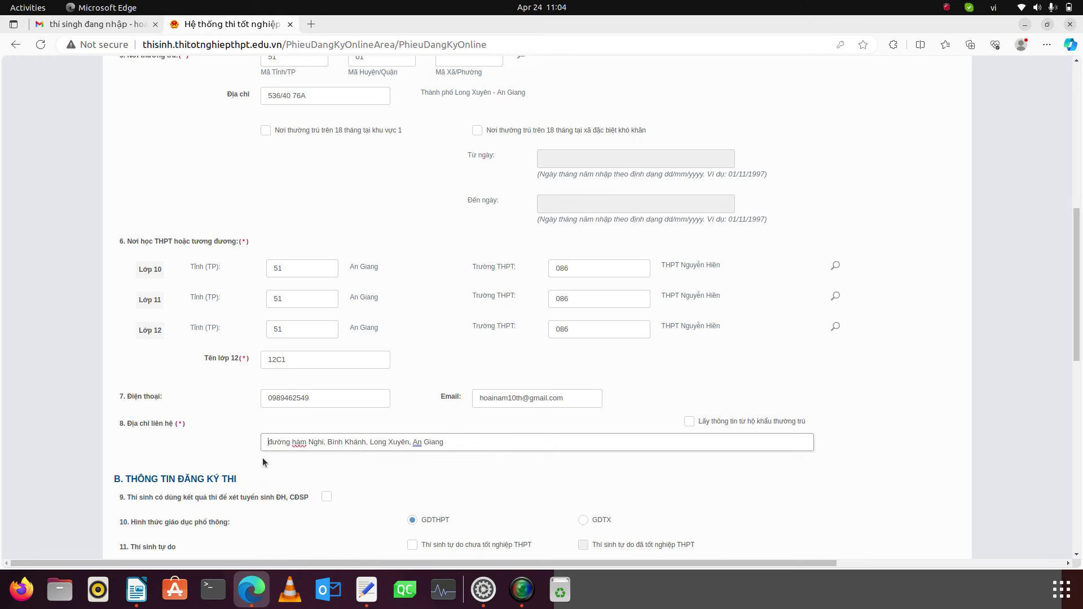
{"action": "type", "text": "THPT N"}
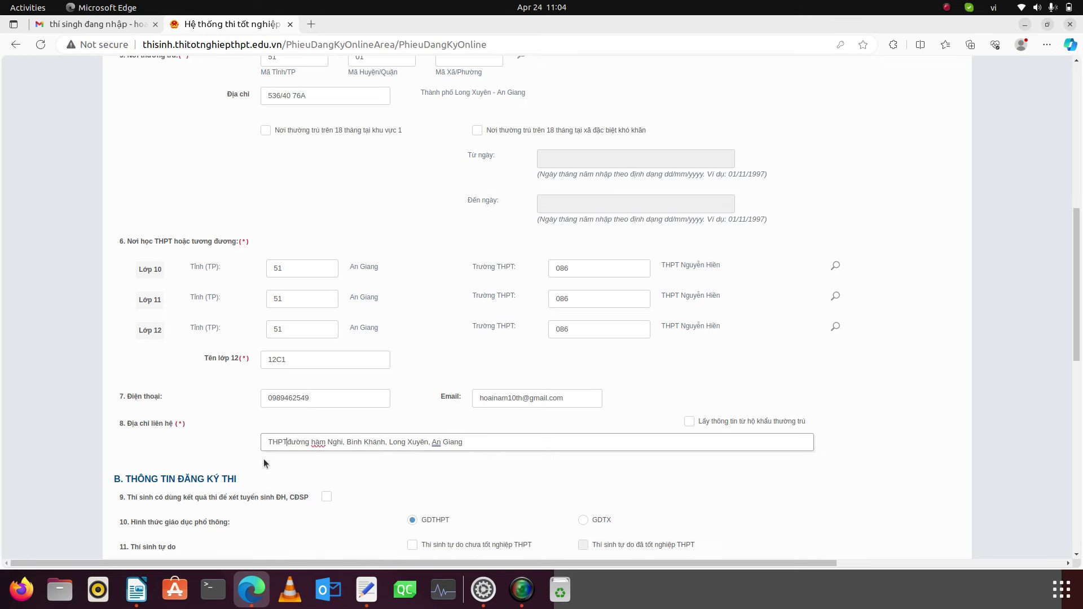
{"action": "type", "text": "guyễn Hiền"}
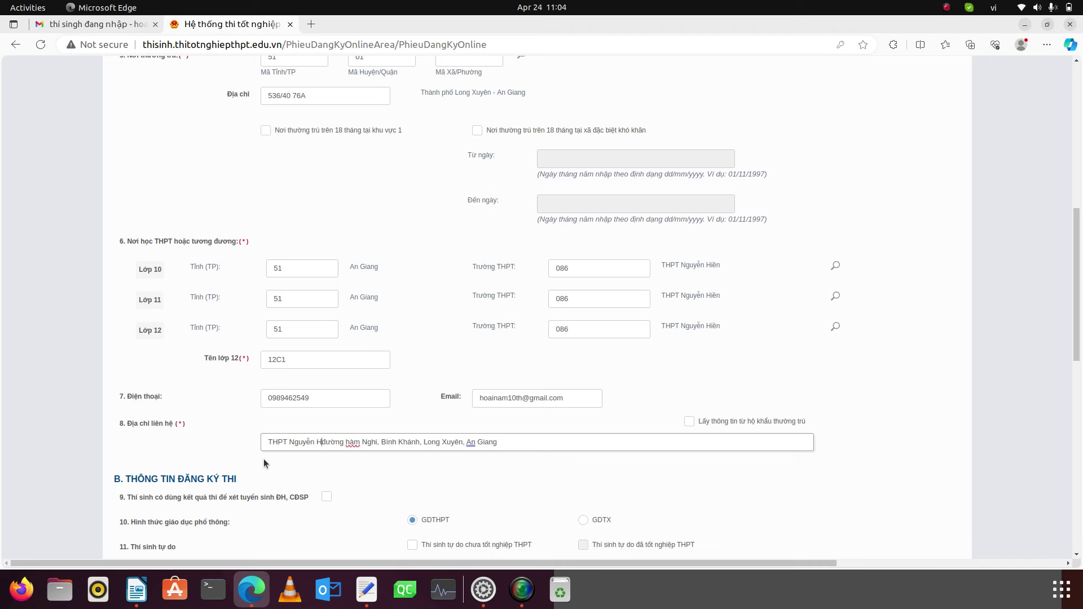
{"action": "type", "text": ","}
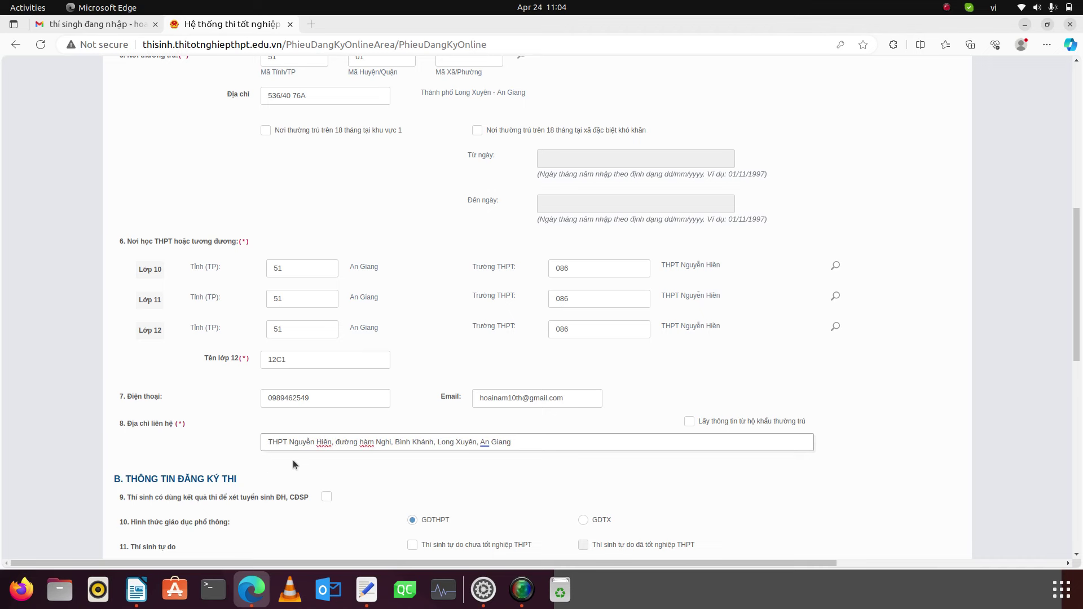
{"action": "scroll", "coordinate": [318, 466], "scroll_direction": "down", "scroll_amount": 2}
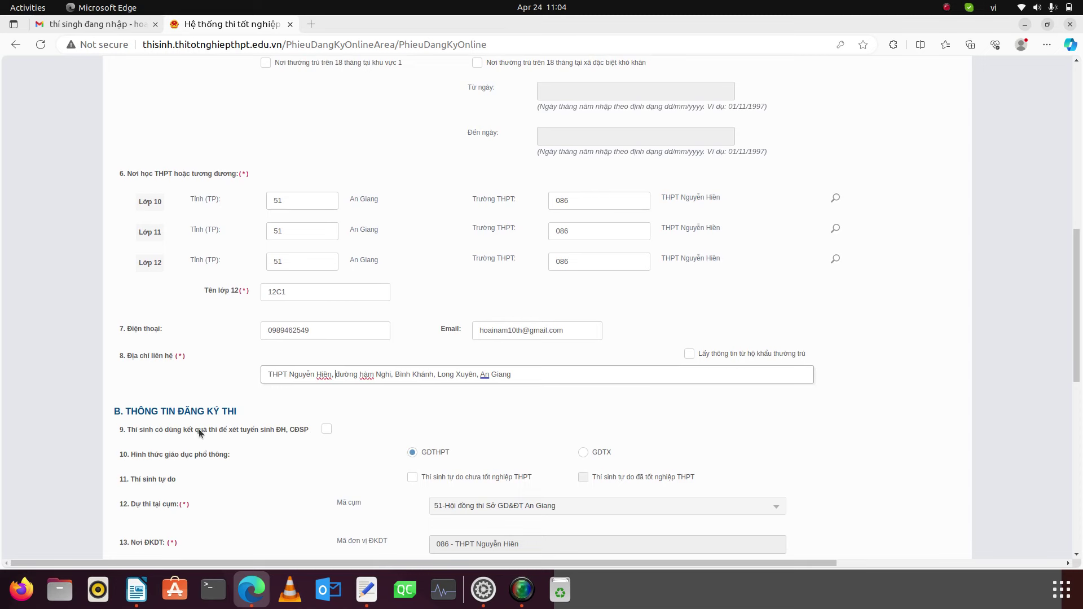
- Opt into university admission use and register for Toán, Ngữ văn and KHTN
{"action": "left_click", "coordinate": [326, 432]}
{"action": "scroll", "coordinate": [388, 431], "scroll_direction": "down", "scroll_amount": 4}
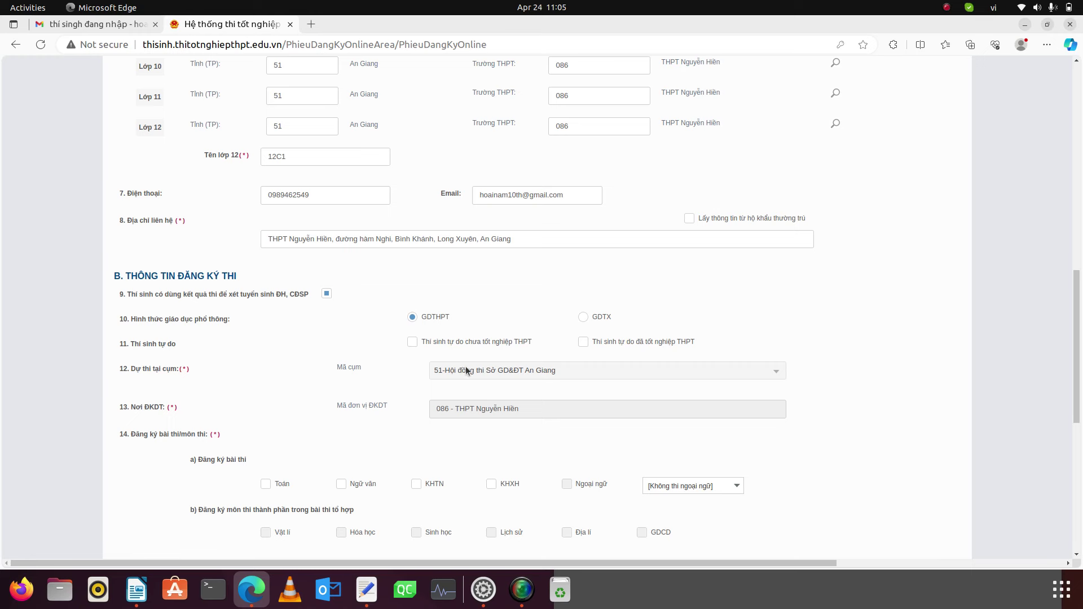
{"action": "left_click", "coordinate": [266, 485]}
{"action": "left_click", "coordinate": [341, 485]}
{"action": "left_click", "coordinate": [417, 485]}
- Choose N1 - Tiếng Anh as the foreign-language exam, keeping KHTN selected
{"action": "left_click", "coordinate": [671, 486]}
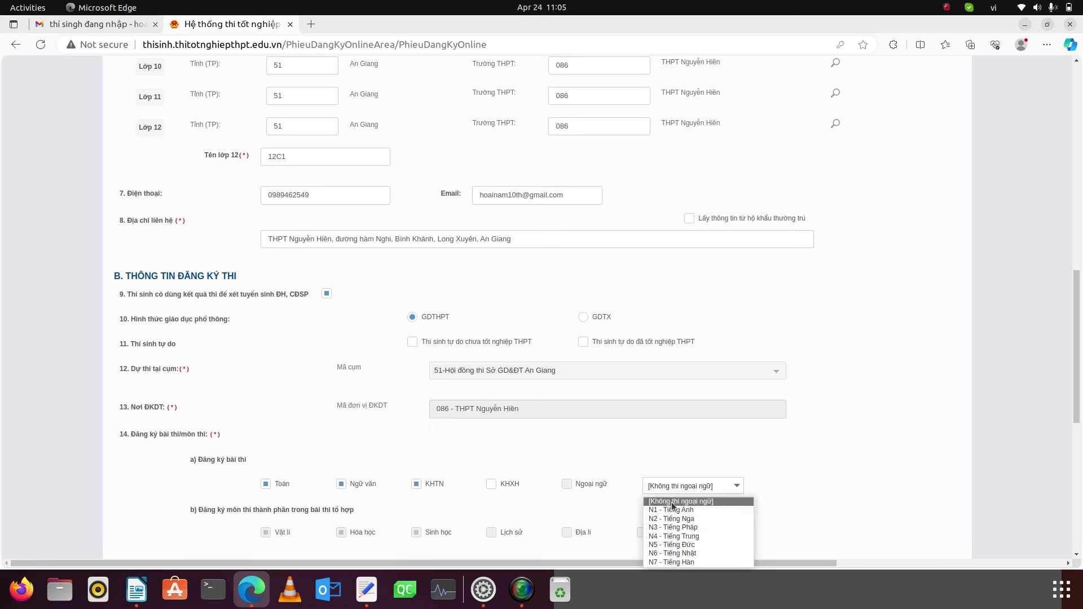
{"action": "left_click", "coordinate": [670, 511]}
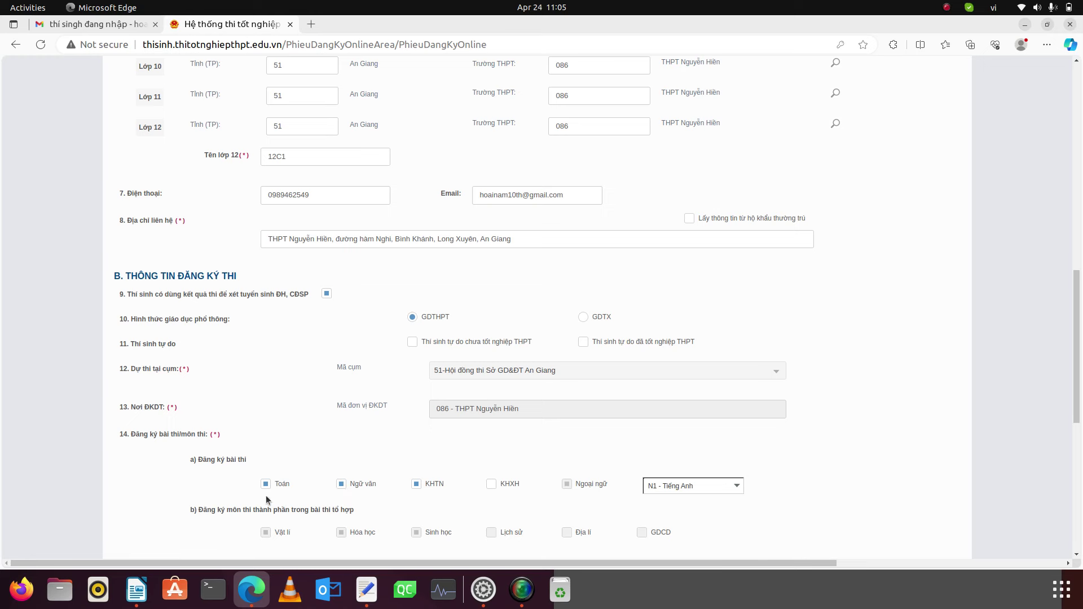
{"action": "left_click", "coordinate": [493, 484]}
{"action": "left_click", "coordinate": [417, 484]}
{"action": "scroll", "coordinate": [454, 451], "scroll_direction": "down", "scroll_amount": 4}
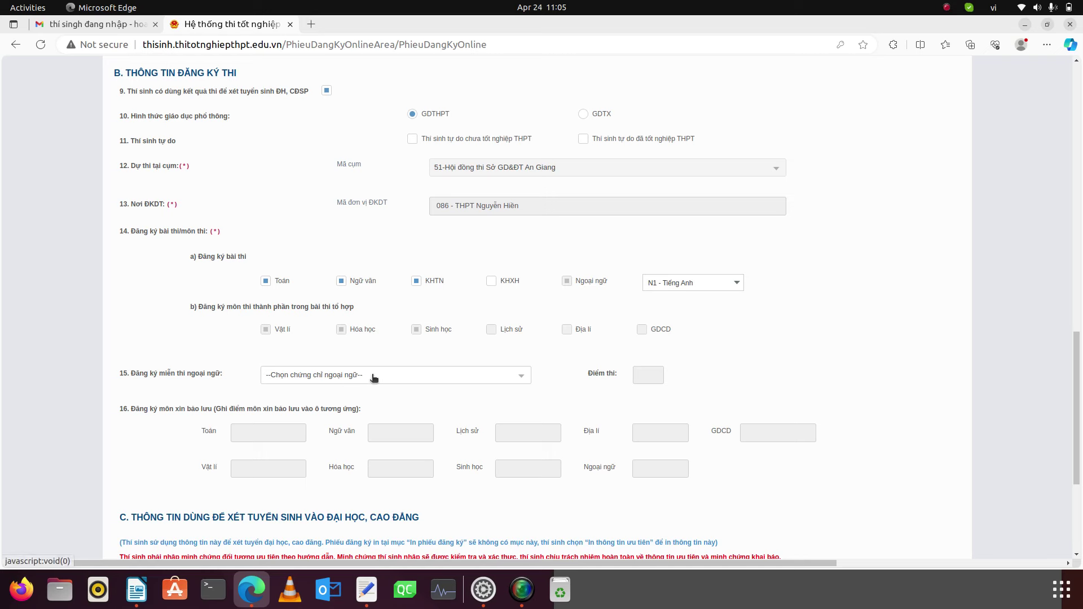
- Choose Tiếng Anh - TOEFL ITP as the language exemption certificate
{"action": "left_click", "coordinate": [373, 377]}
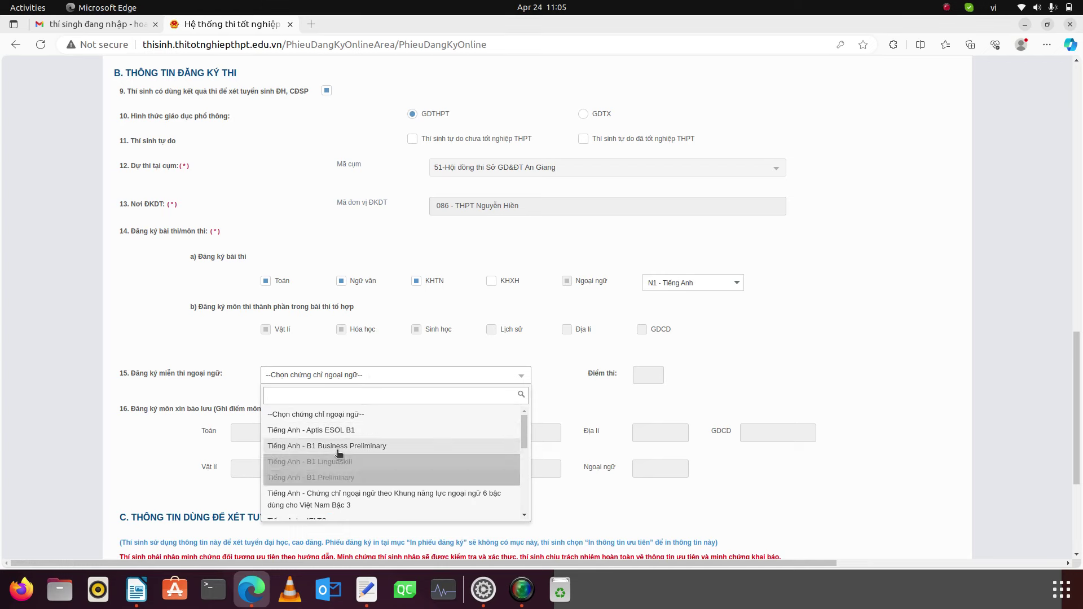
{"action": "scroll", "coordinate": [342, 506], "scroll_direction": "down", "scroll_amount": 1}
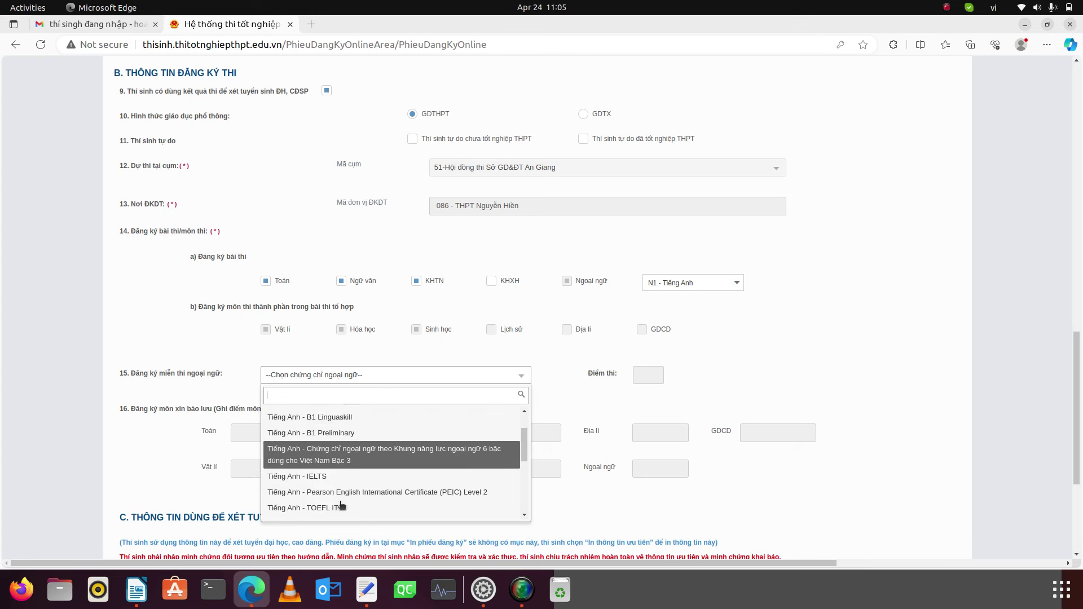
{"action": "scroll", "coordinate": [342, 506], "scroll_direction": "down", "scroll_amount": 3}
{"action": "scroll", "coordinate": [333, 502], "scroll_direction": "up", "scroll_amount": 2}
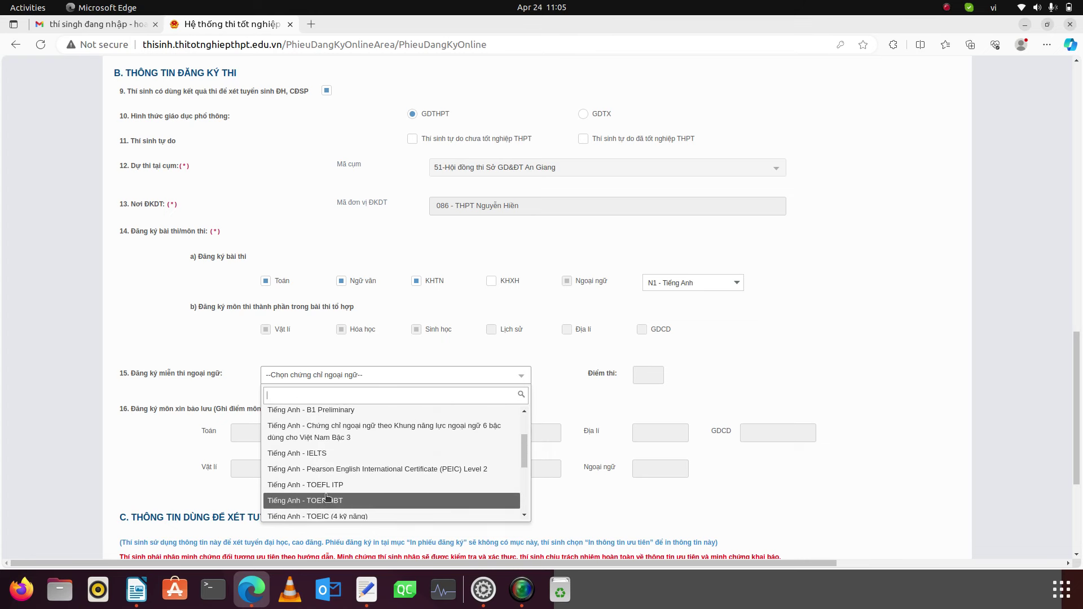
{"action": "left_click", "coordinate": [327, 485]}
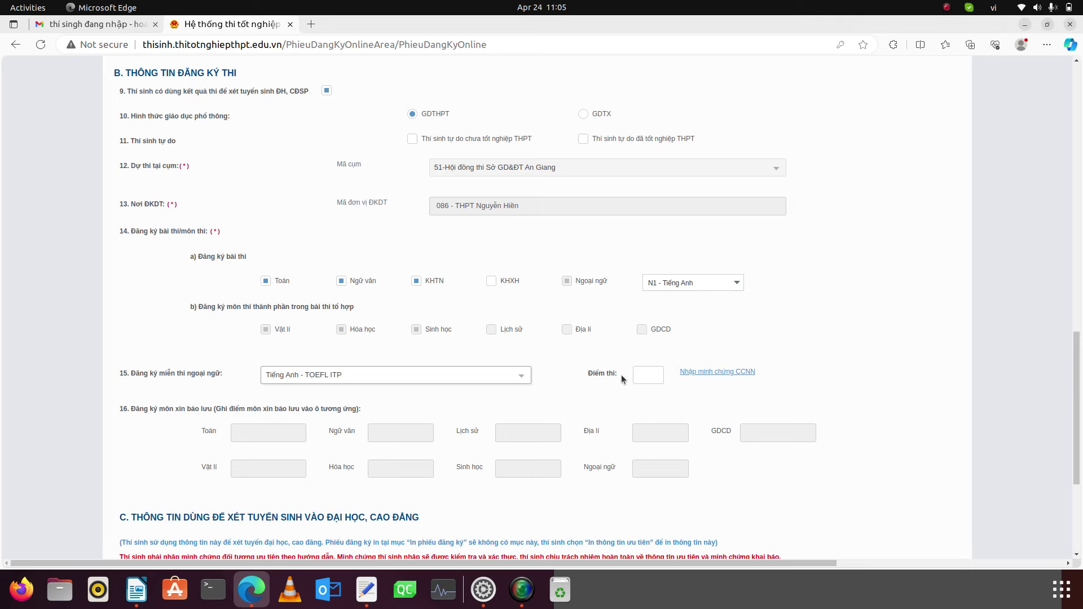
- Cancel attaching a proof file and confirm Tiếng Anh - TOEFL ITP stays selected
{"action": "left_click", "coordinate": [701, 374]}
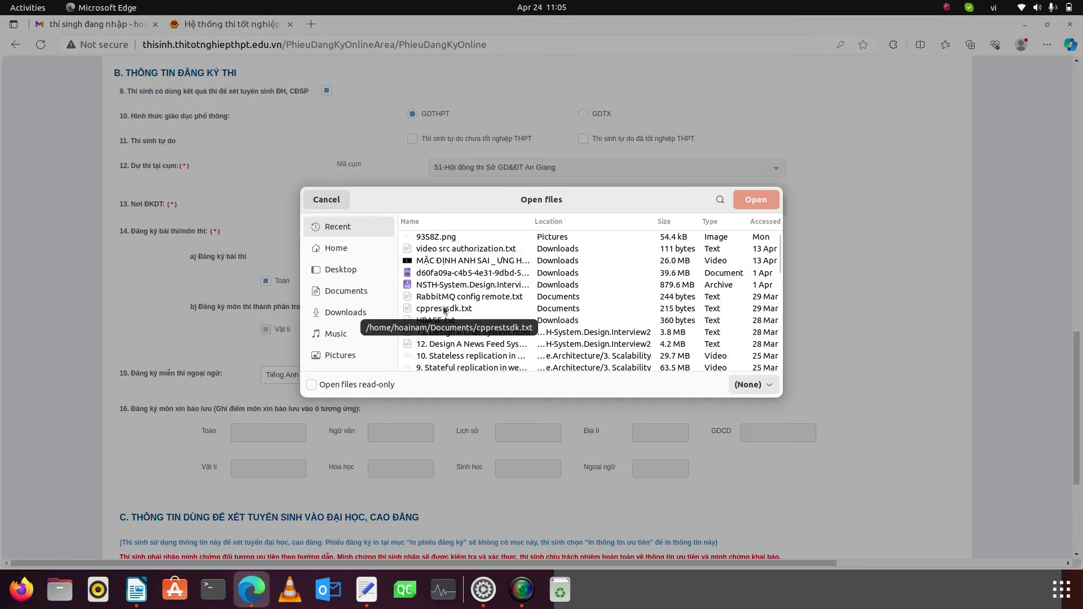
{"action": "left_click", "coordinate": [444, 310]}
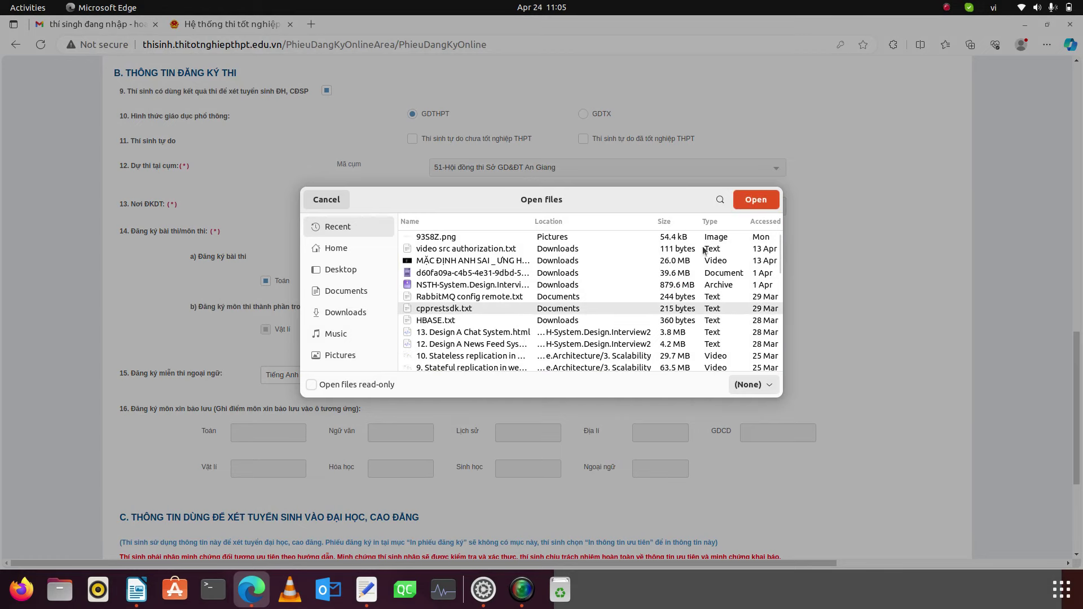
{"action": "left_click", "coordinate": [326, 199]}
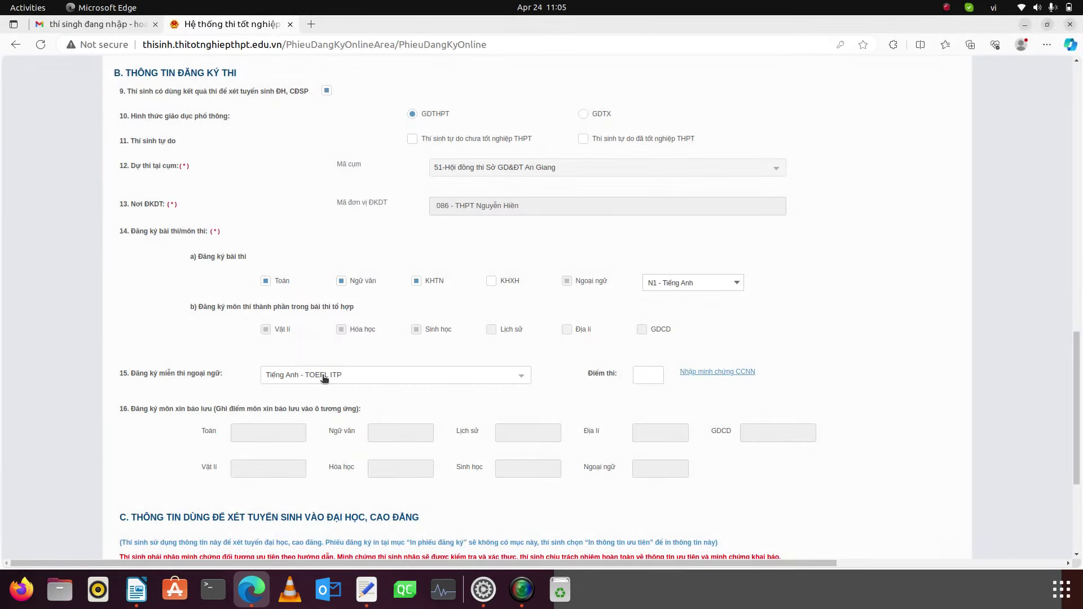
{"action": "left_click", "coordinate": [331, 375]}
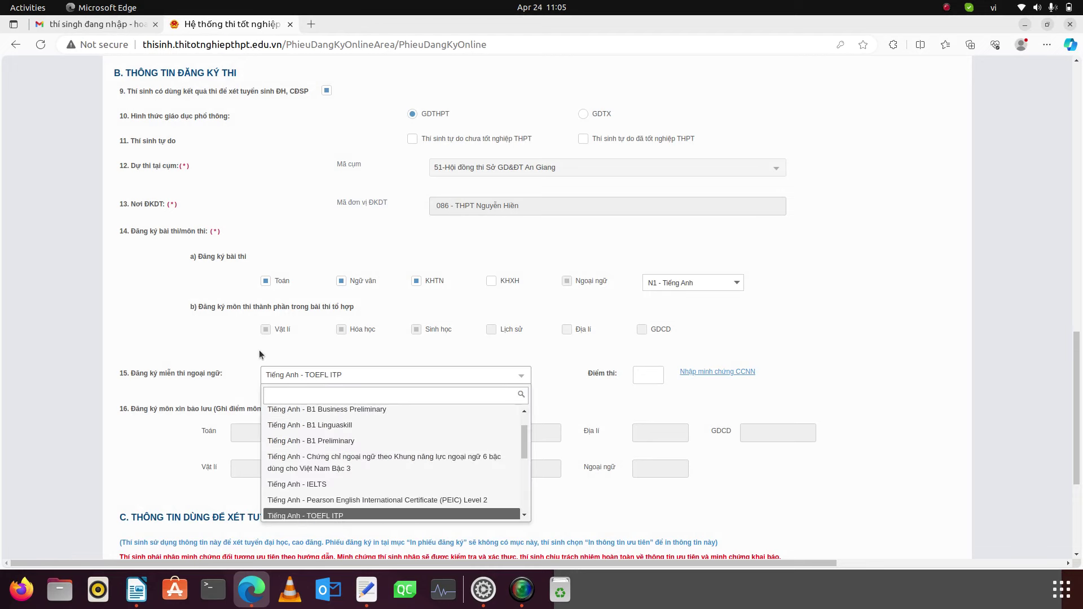
{"action": "left_click", "coordinate": [244, 363]}
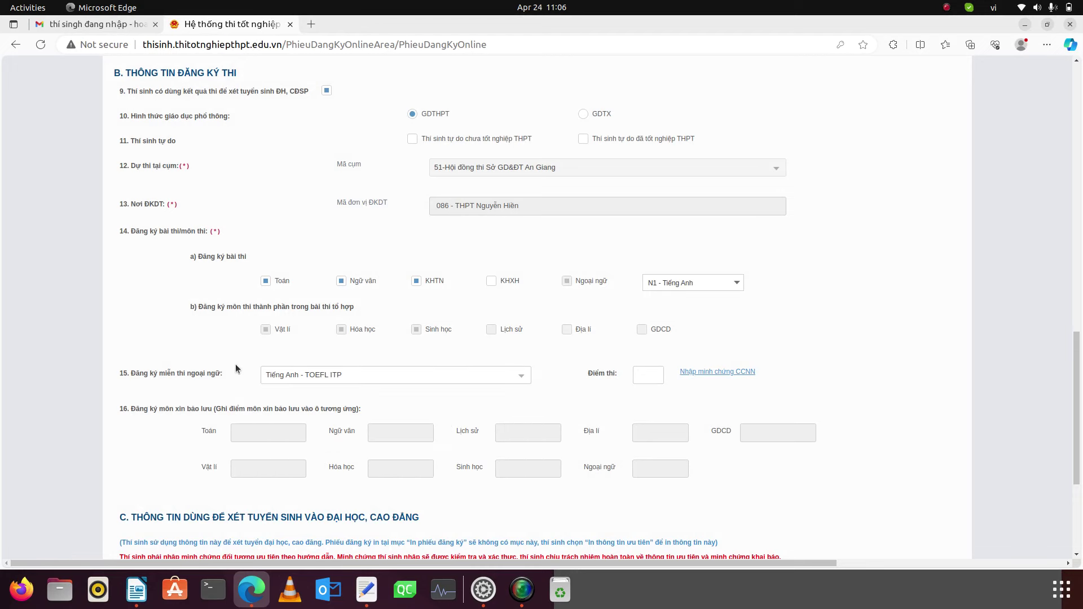
{"action": "scroll", "coordinate": [235, 364], "scroll_direction": "down", "scroll_amount": 3}
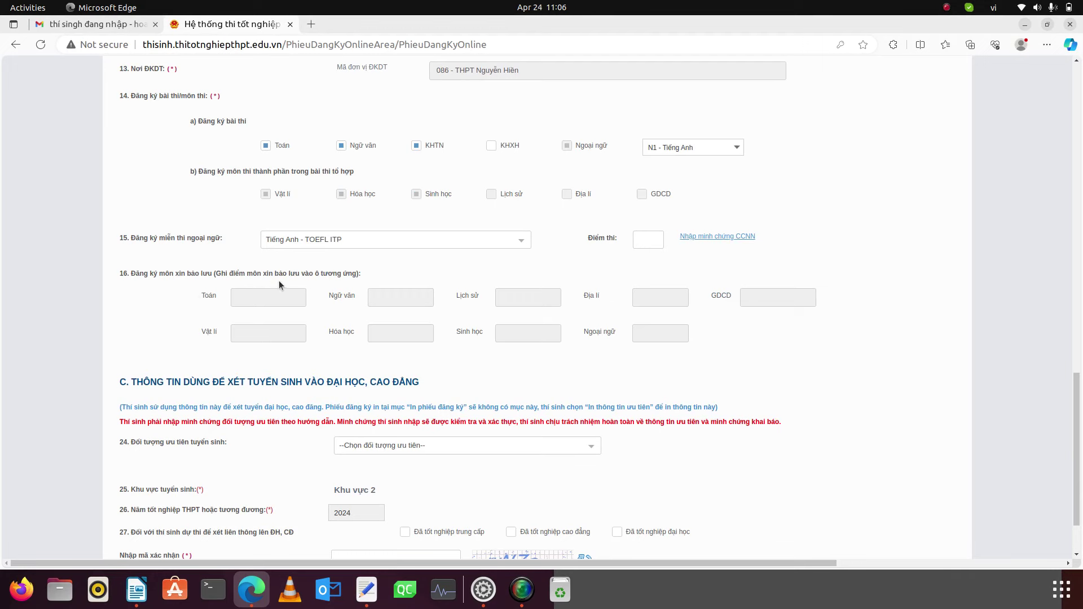
{"action": "scroll", "coordinate": [231, 320], "scroll_direction": "down", "scroll_amount": 2}
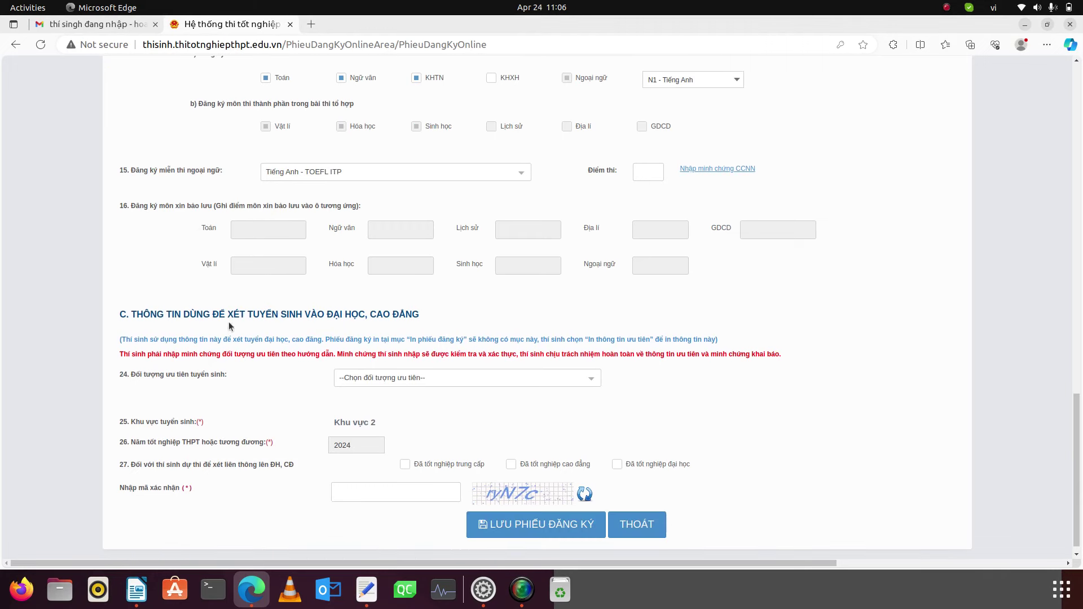
{"action": "left_click", "coordinate": [416, 379]}
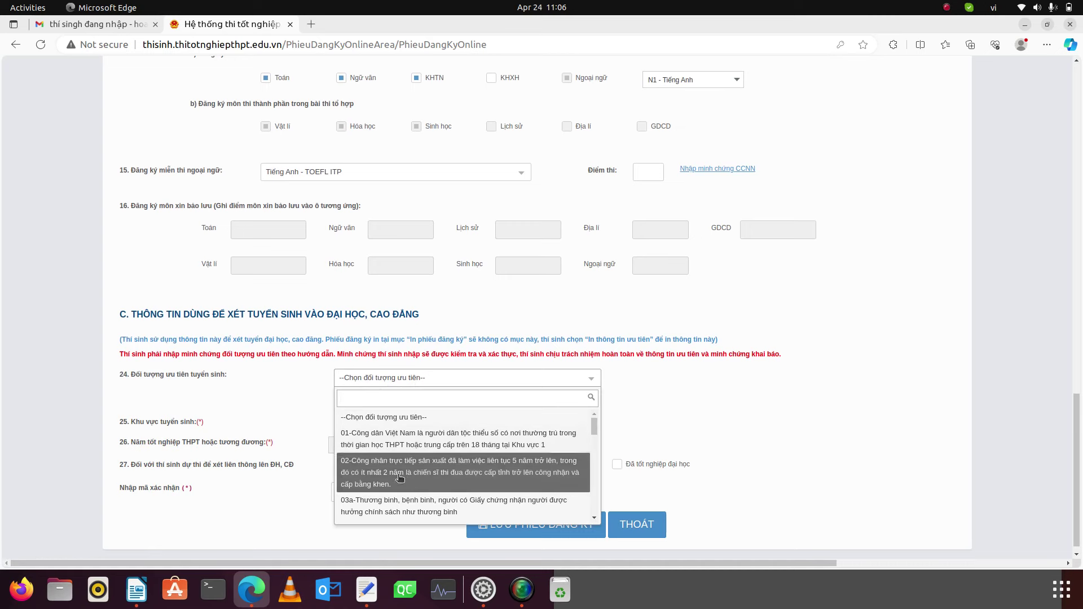
{"action": "scroll", "coordinate": [439, 487], "scroll_direction": "down", "scroll_amount": 3}
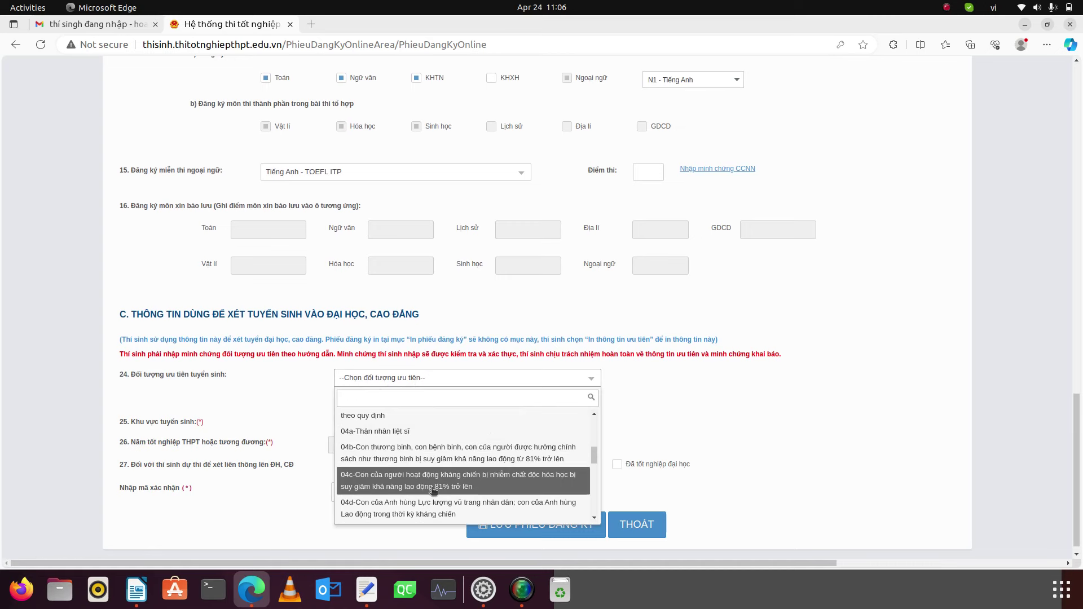
{"action": "scroll", "coordinate": [434, 489], "scroll_direction": "down", "scroll_amount": 1}
{"action": "scroll", "coordinate": [433, 491], "scroll_direction": "down", "scroll_amount": 2}
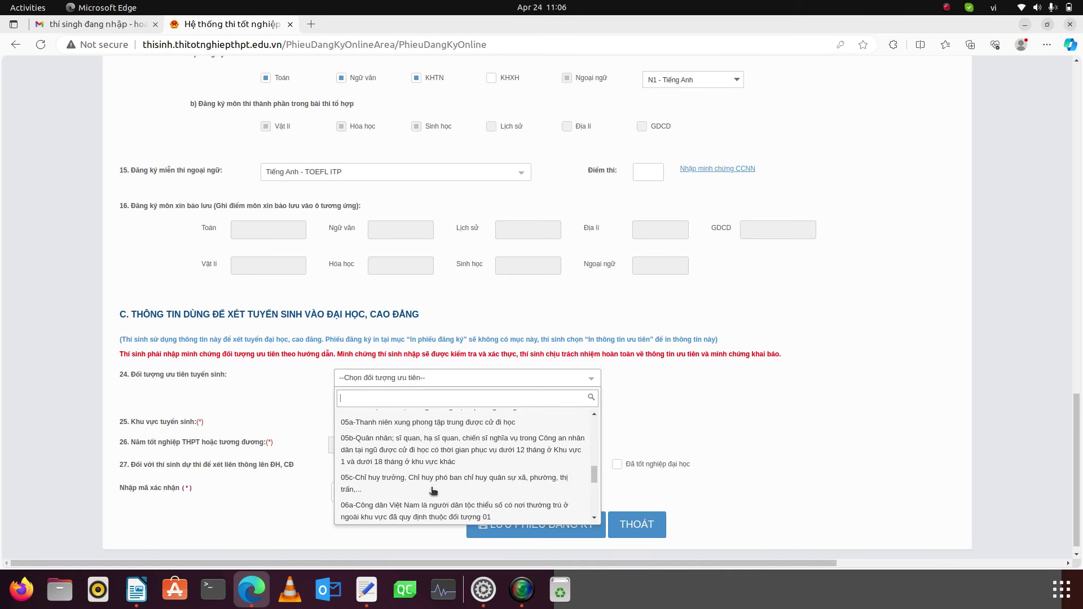
{"action": "scroll", "coordinate": [434, 491], "scroll_direction": "up", "scroll_amount": 5}
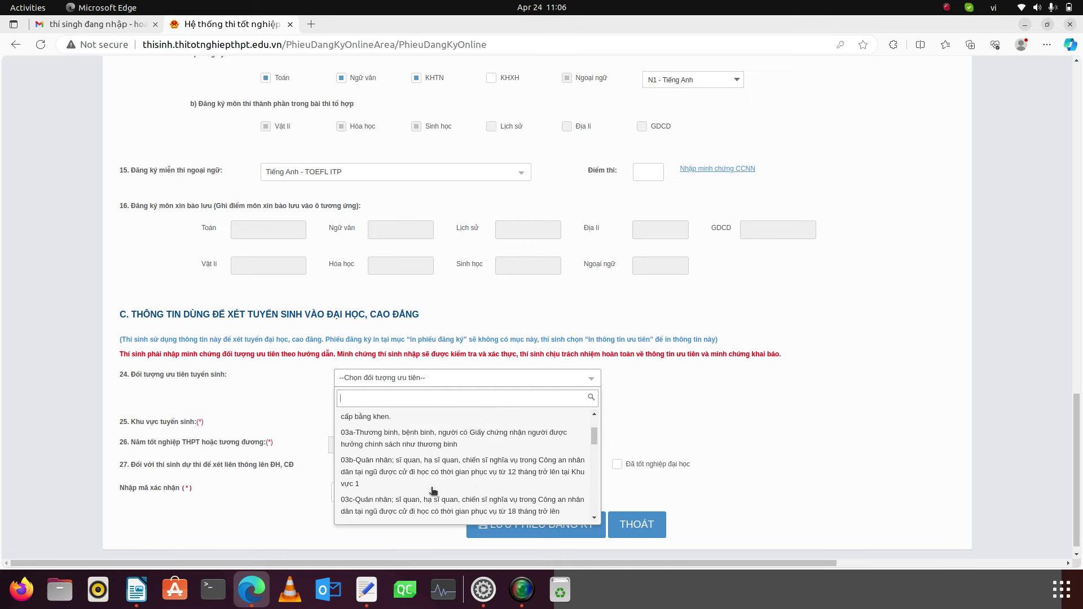
{"action": "scroll", "coordinate": [433, 490], "scroll_direction": "down", "scroll_amount": 1}
{"action": "scroll", "coordinate": [433, 490], "scroll_direction": "up", "scroll_amount": 1}
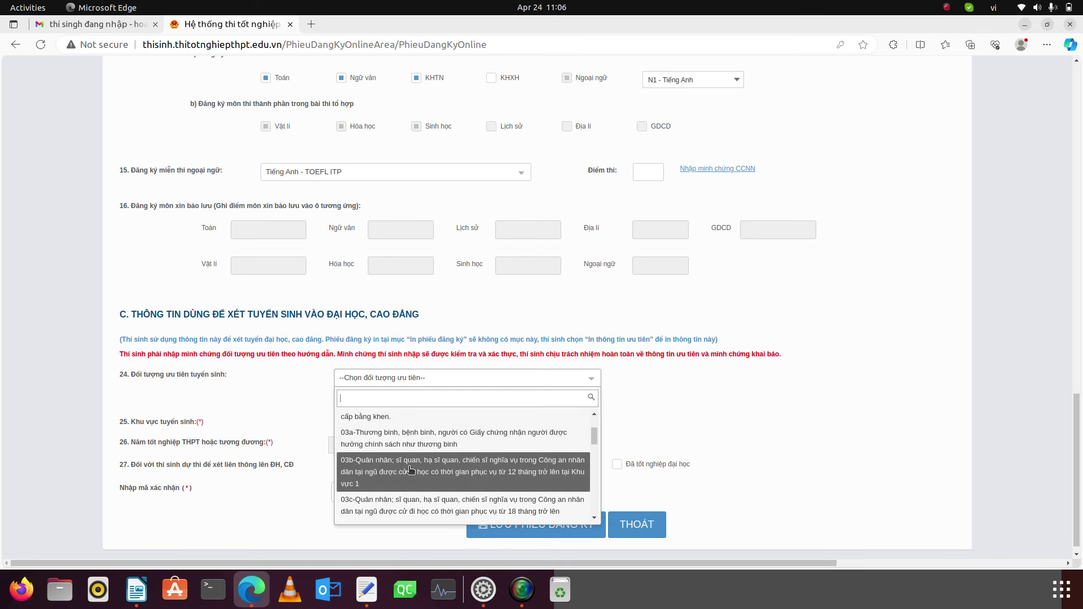
{"action": "scroll", "coordinate": [412, 489], "scroll_direction": "down", "scroll_amount": 2}
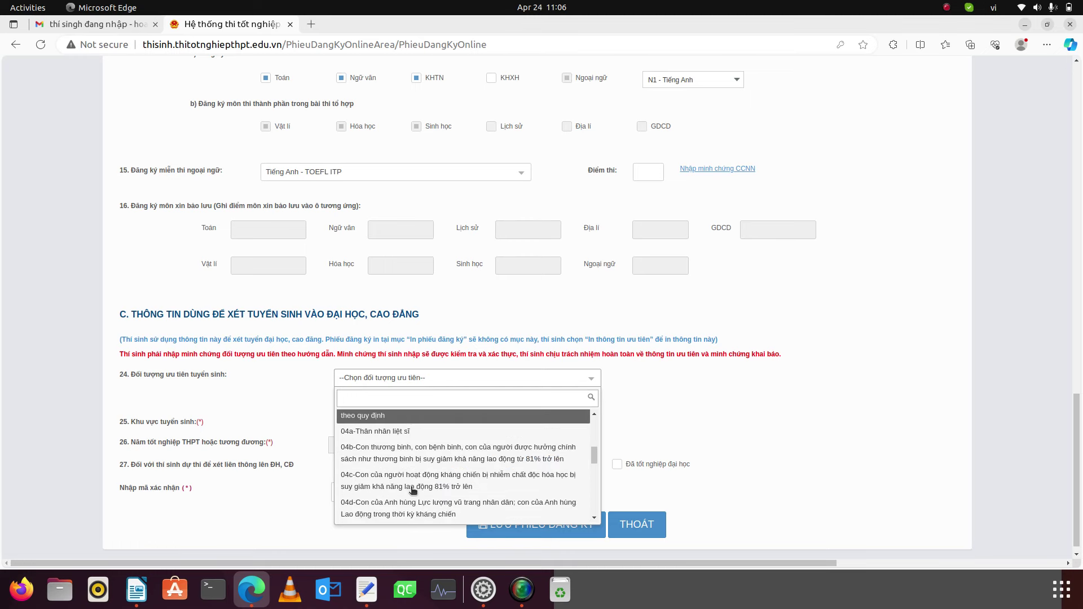
{"action": "scroll", "coordinate": [412, 488], "scroll_direction": "down", "scroll_amount": 3}
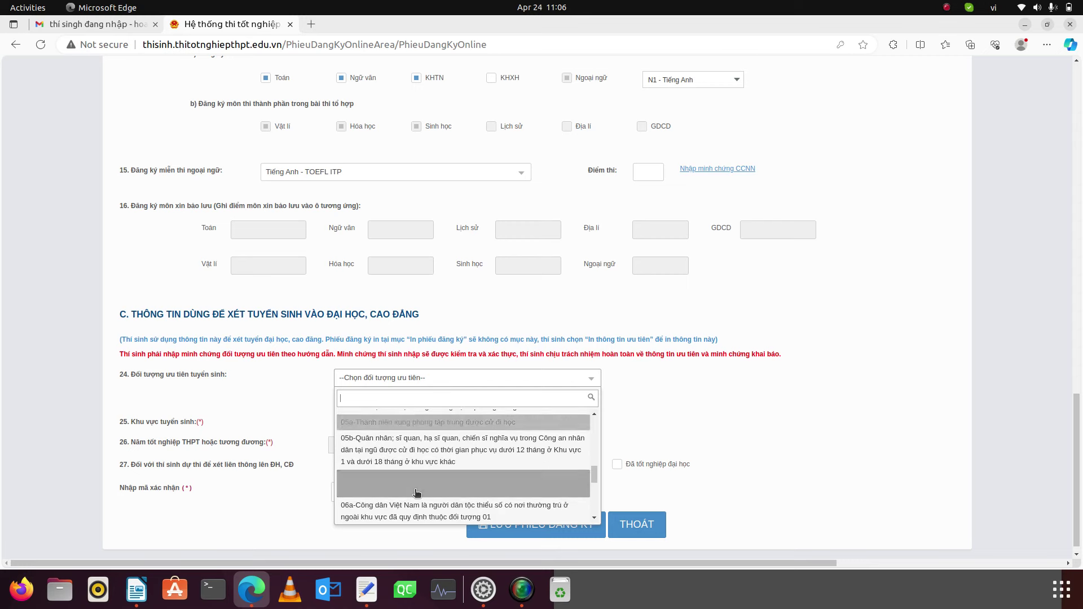
{"action": "scroll", "coordinate": [416, 493], "scroll_direction": "down", "scroll_amount": 4}
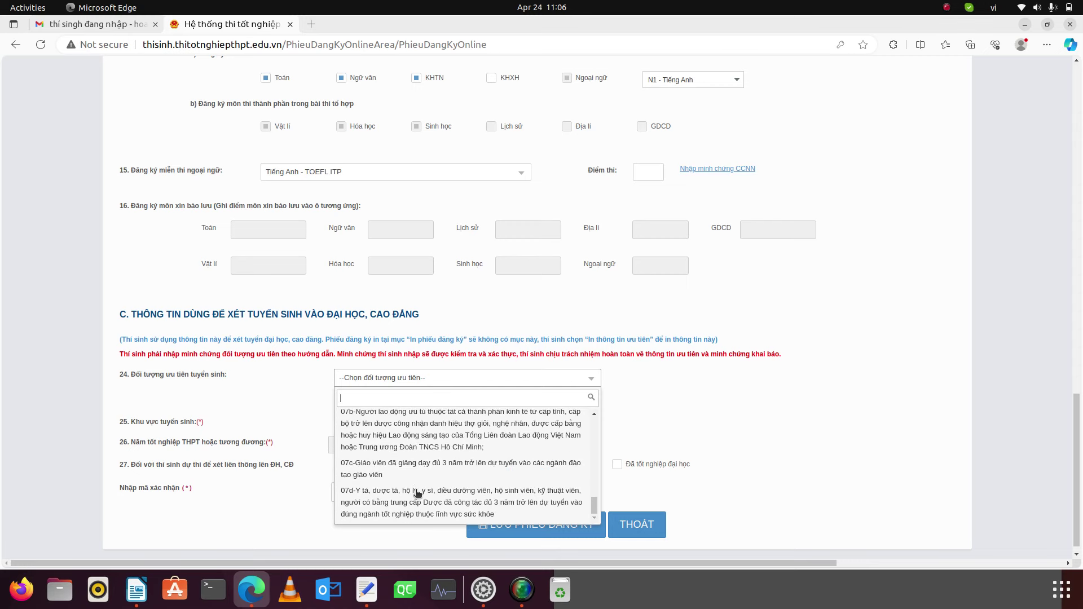
{"action": "scroll", "coordinate": [417, 493], "scroll_direction": "up", "scroll_amount": 10}
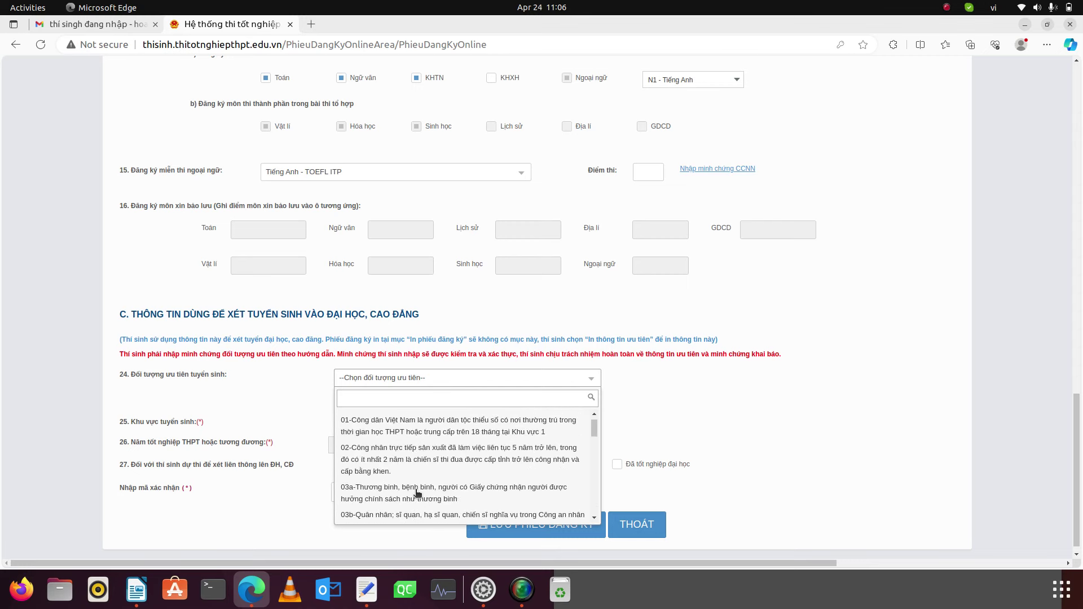
{"action": "scroll", "coordinate": [418, 493], "scroll_direction": "up", "scroll_amount": 3}
{"action": "scroll", "coordinate": [417, 490], "scroll_direction": "down", "scroll_amount": 1}
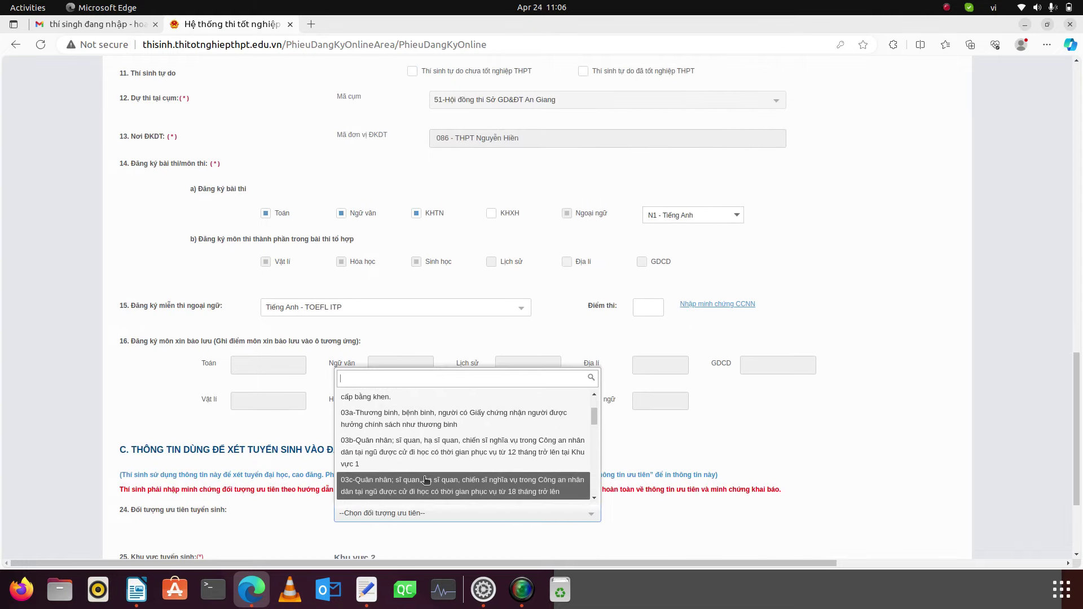
{"action": "scroll", "coordinate": [425, 480], "scroll_direction": "up", "scroll_amount": 1}
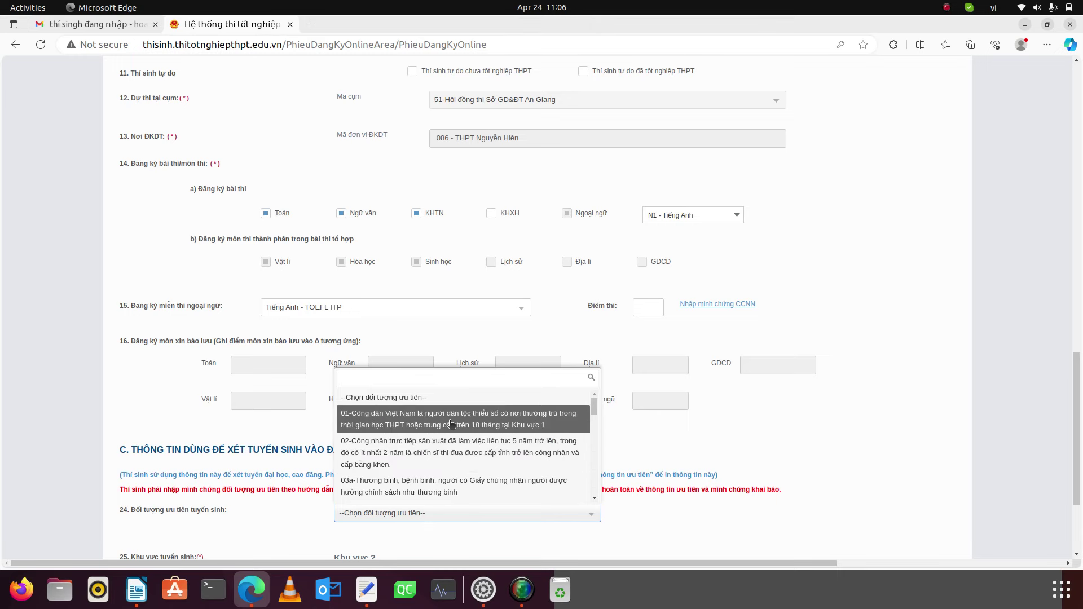
{"action": "left_click", "coordinate": [305, 461]}
{"action": "scroll", "coordinate": [305, 463], "scroll_direction": "down", "scroll_amount": 3}
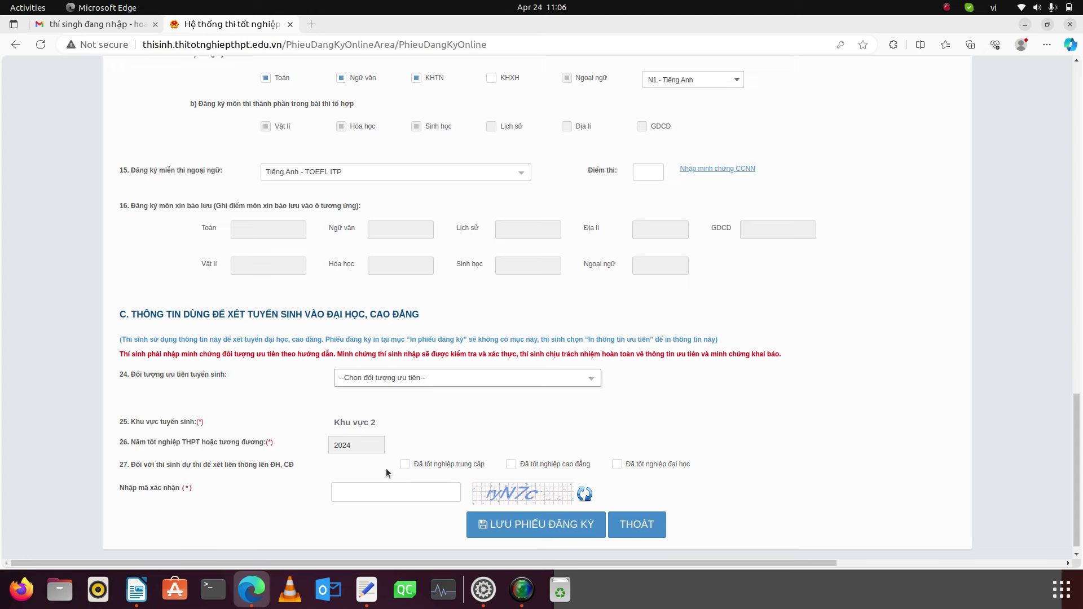
- Type the displayed captcha code into 'Nhập mã xác nhận' and save with LƯU PHIẾU ĐĂNG KÝ
{"action": "left_click", "coordinate": [359, 492]}
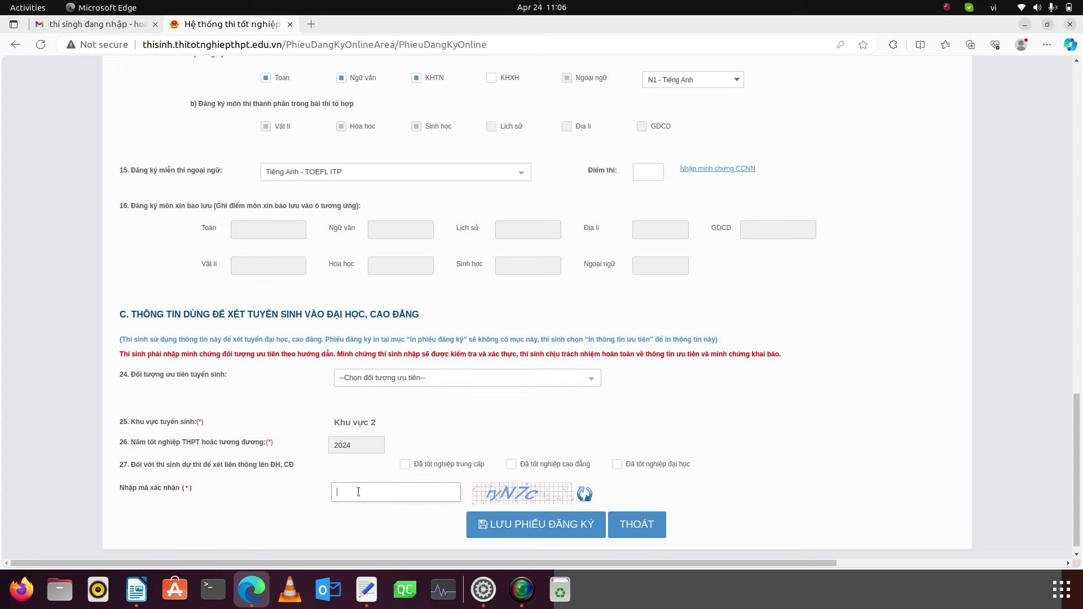
{"action": "type", "text": "ryN7c"}
{"action": "left_click", "coordinate": [534, 524]}
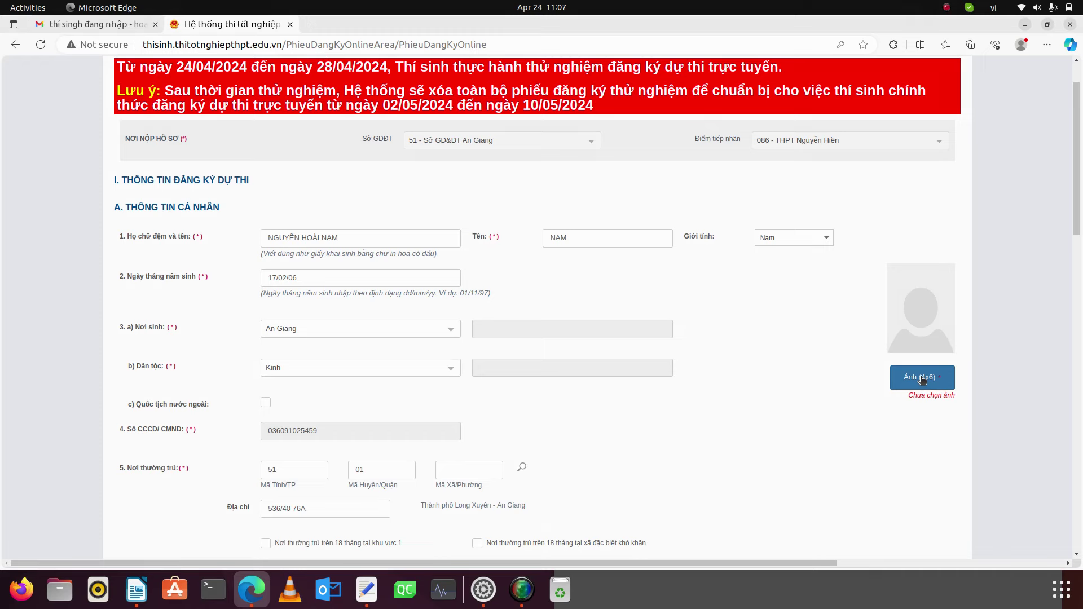
- Capture a full-screen screenshot while the 4x6 photo picker is open, then cancel the picker
{"action": "left_click", "coordinate": [923, 378]}
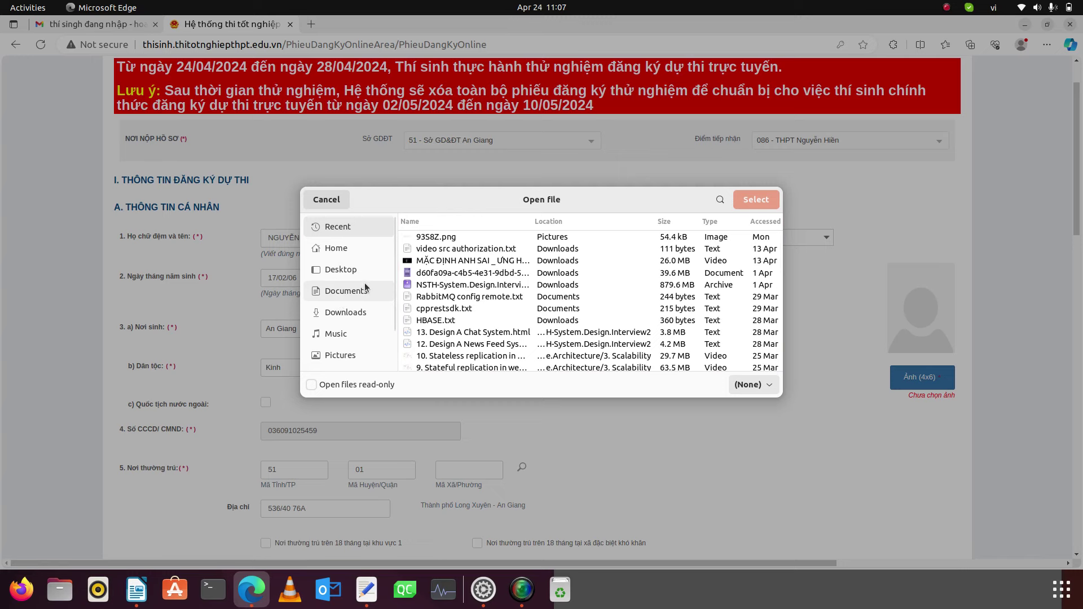
{"action": "key", "text": "Print"}
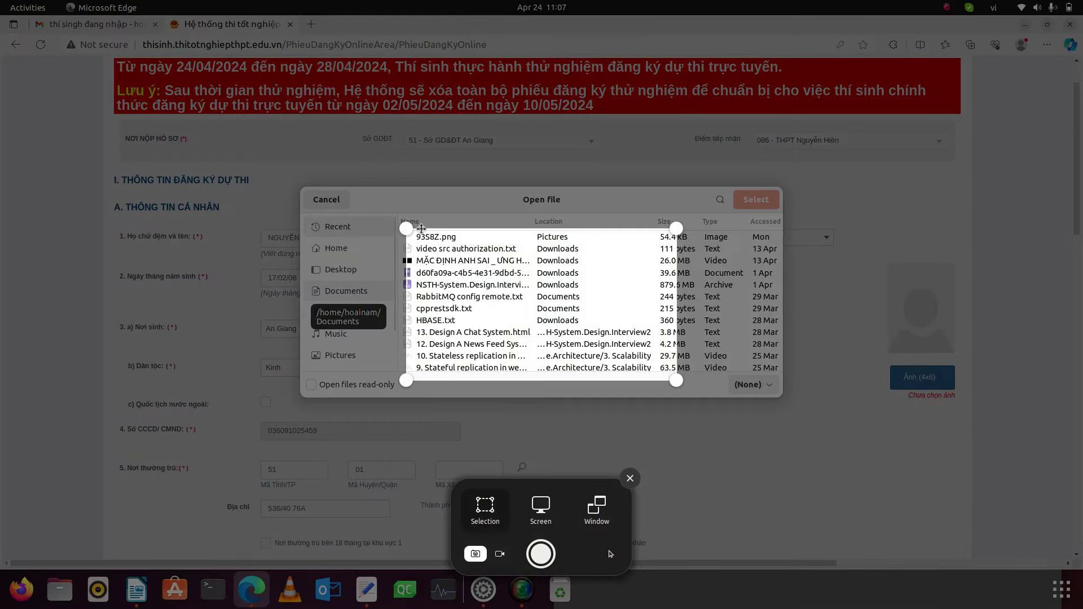
{"action": "left_click", "coordinate": [540, 507]}
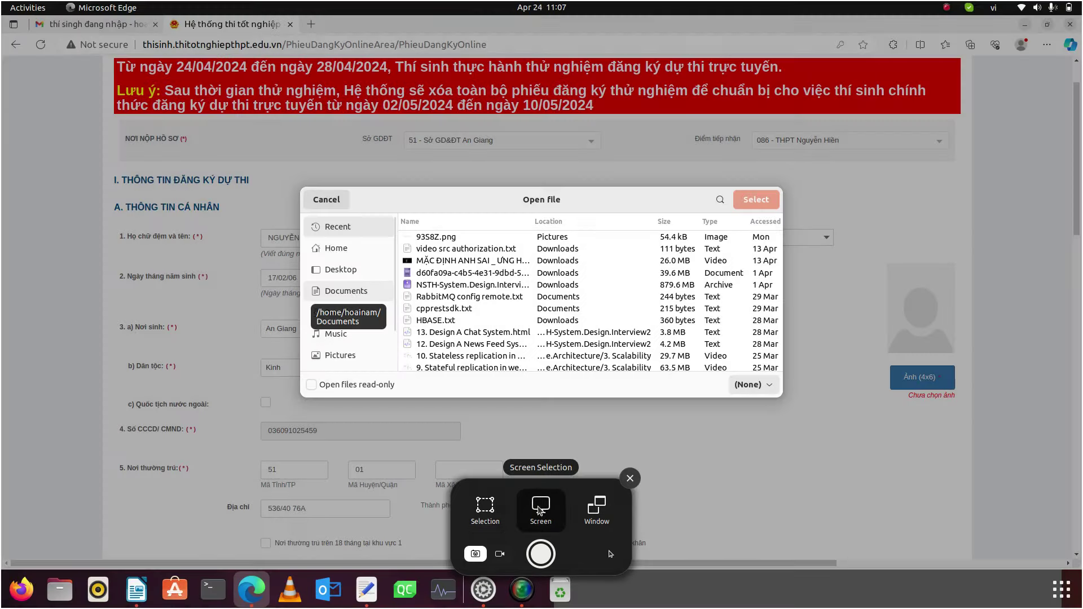
{"action": "left_click", "coordinate": [541, 553]}
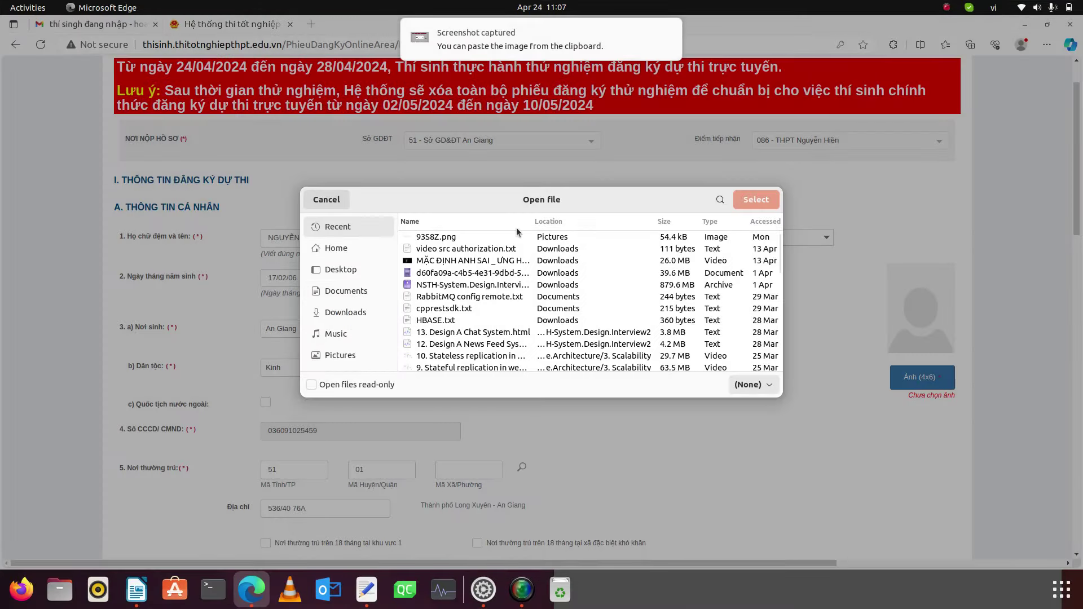
{"action": "left_click", "coordinate": [327, 200]}
- Attach the new screenshot as the 4x6 photo, which is refused as non-JPG
{"action": "left_click", "coordinate": [925, 383]}
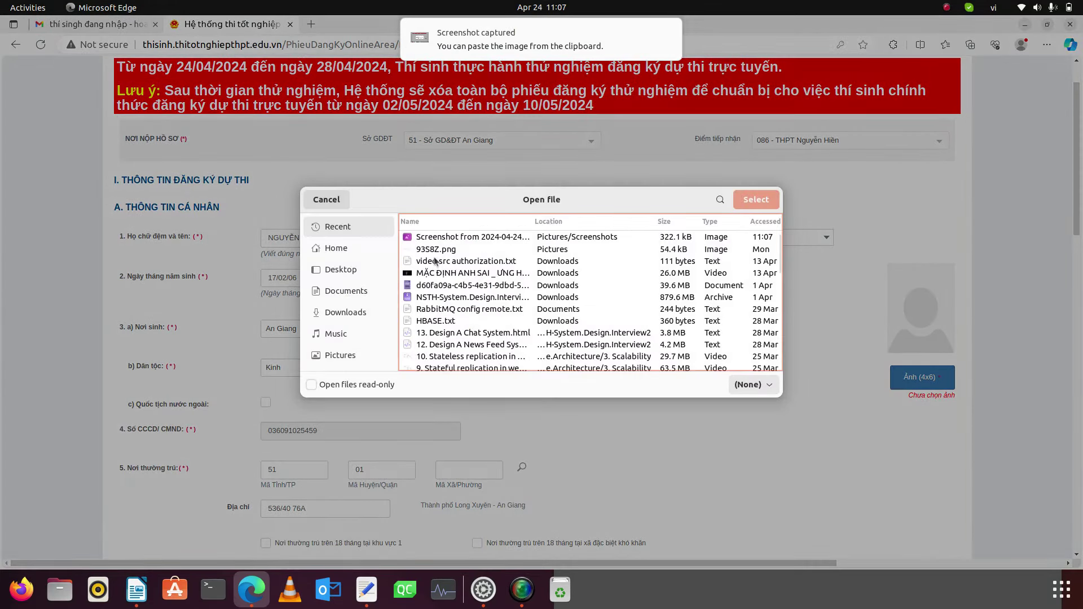
{"action": "left_click", "coordinate": [437, 241]}
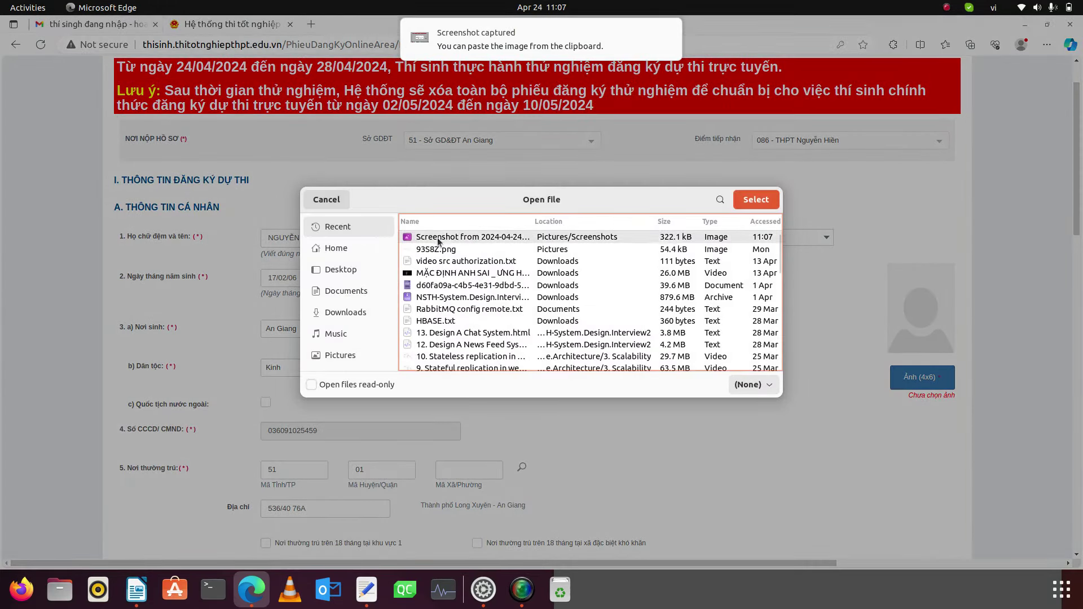
{"action": "left_click", "coordinate": [756, 200]}
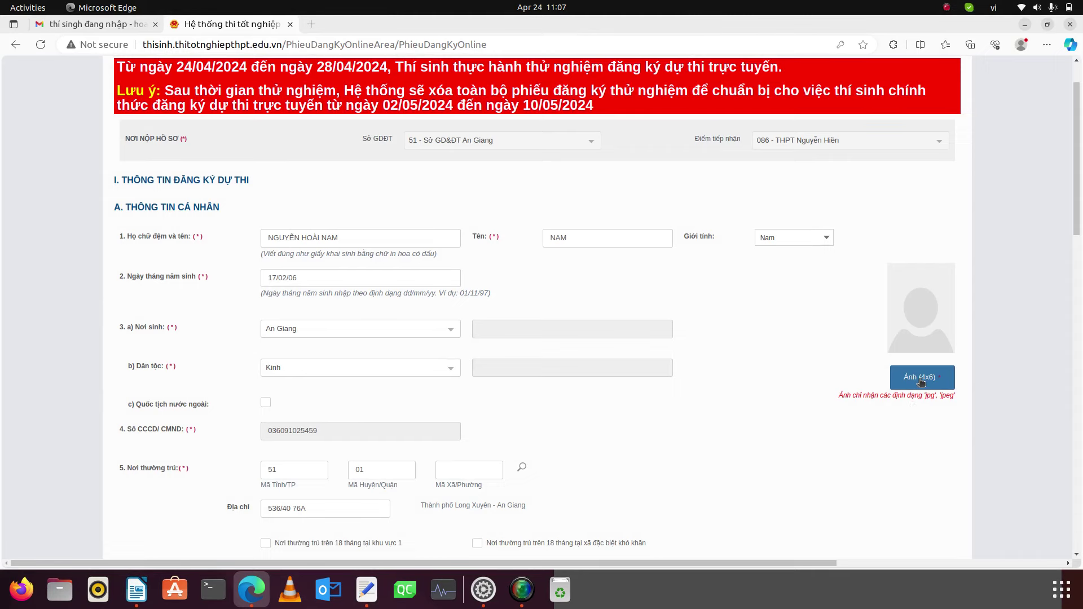
{"action": "left_click", "coordinate": [921, 382]}
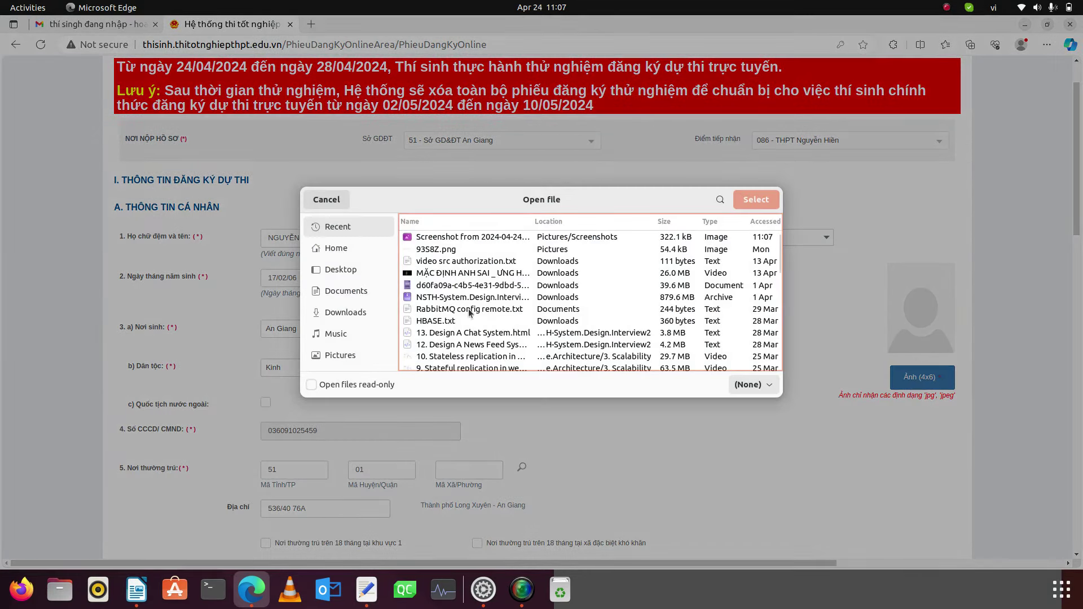
{"action": "left_click", "coordinate": [323, 200]}
- Search Google for 'anh thien nhiên jpg' in a new tab
{"action": "left_click", "coordinate": [312, 24]}
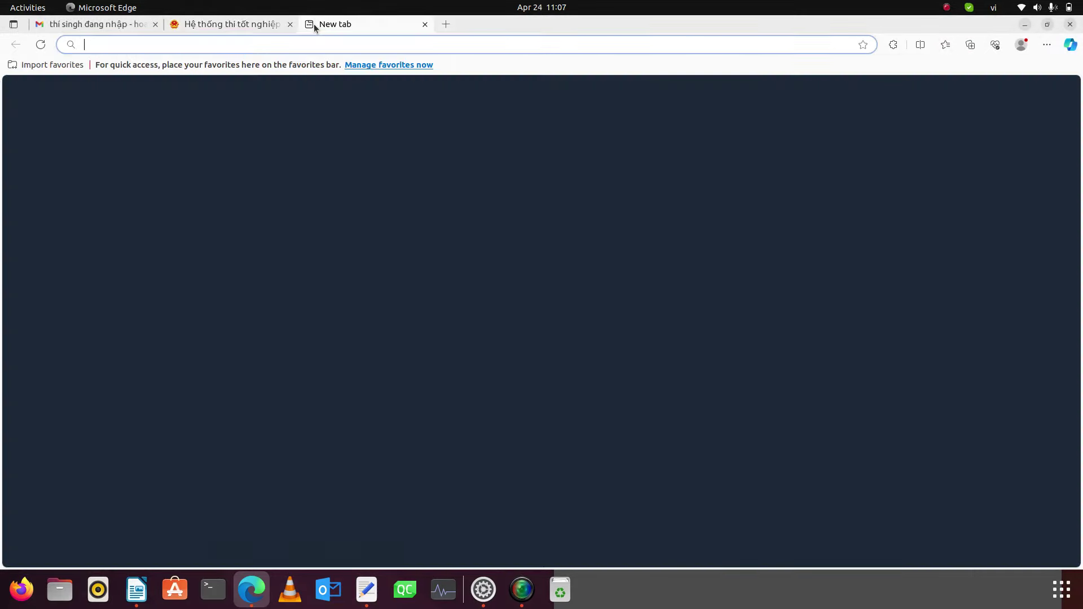
{"action": "type", "text": "google.com"}
{"action": "key", "text": "Return"}
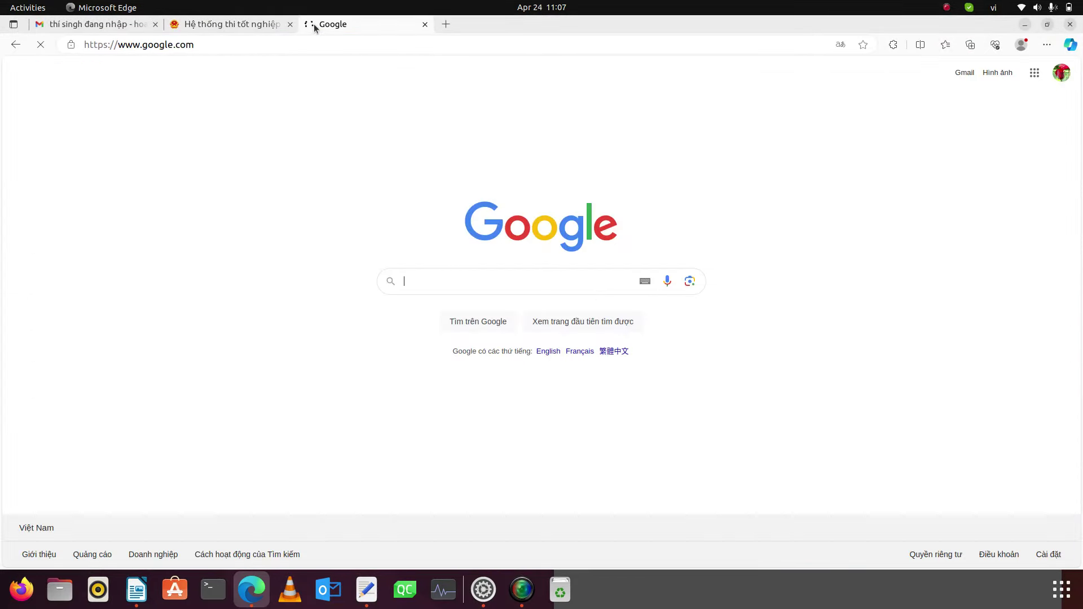
{"action": "type", "text": "anh thien nhiê"}
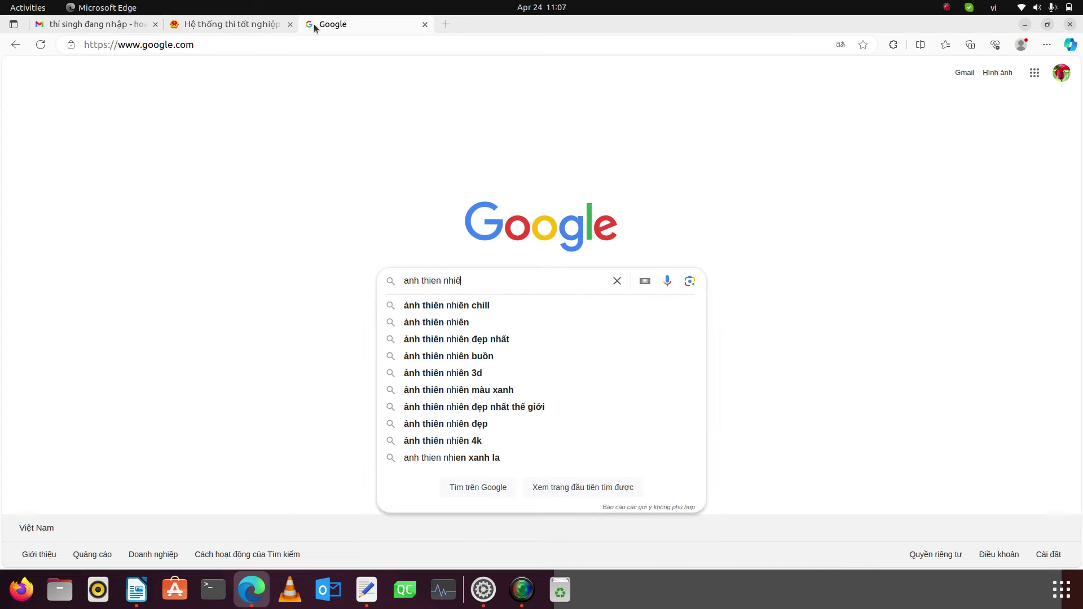
{"action": "type", "text": "n jpg"}
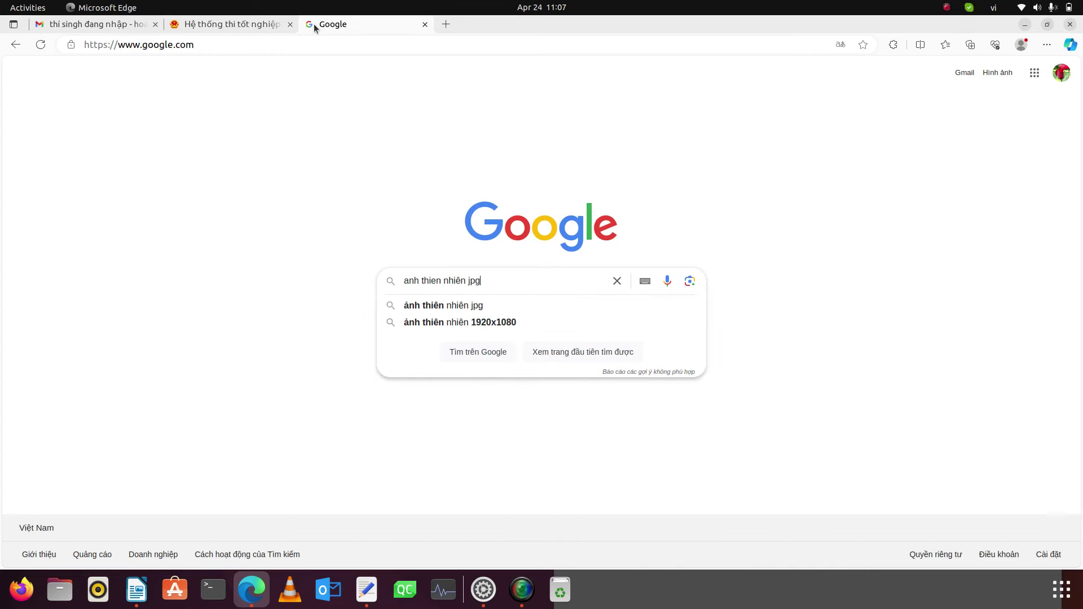
{"action": "key", "text": "Return"}
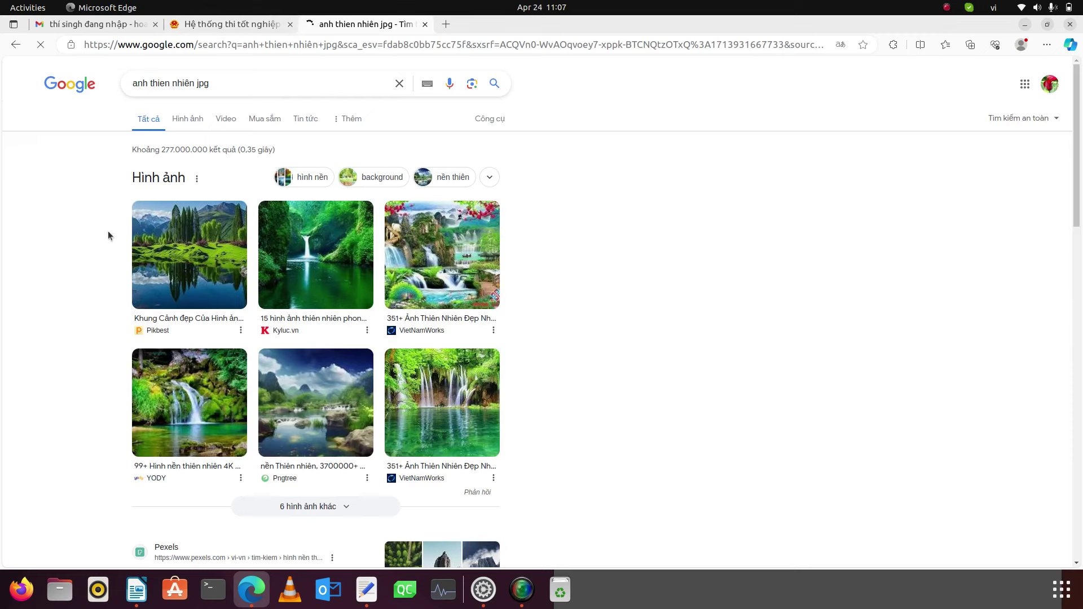
- Start saving the first Pikbest landscape result, then abandon it
{"action": "left_click", "coordinate": [186, 239]}
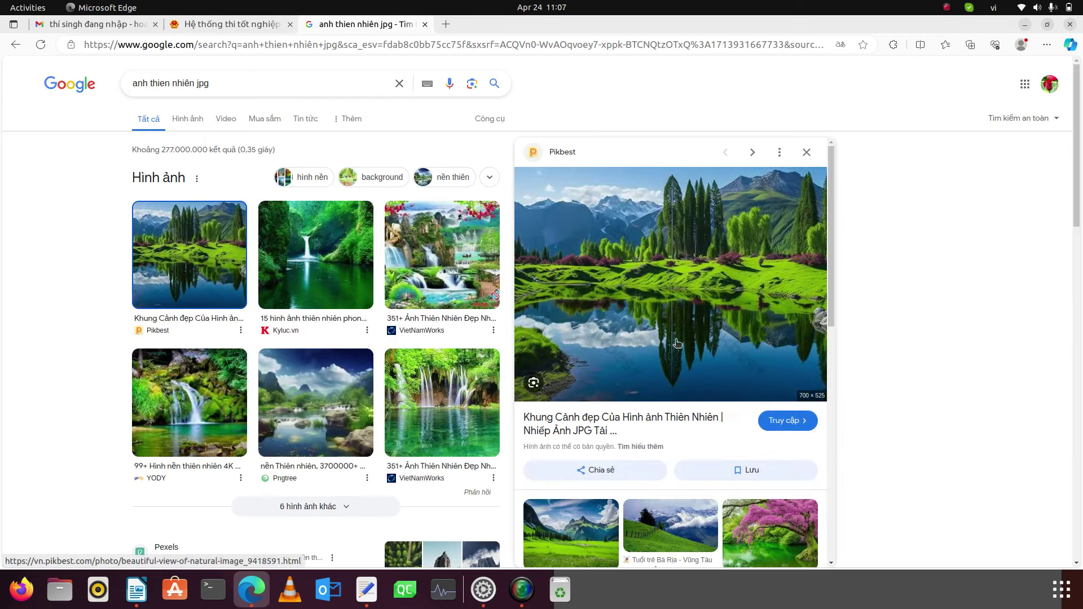
{"action": "right_click", "coordinate": [663, 294]}
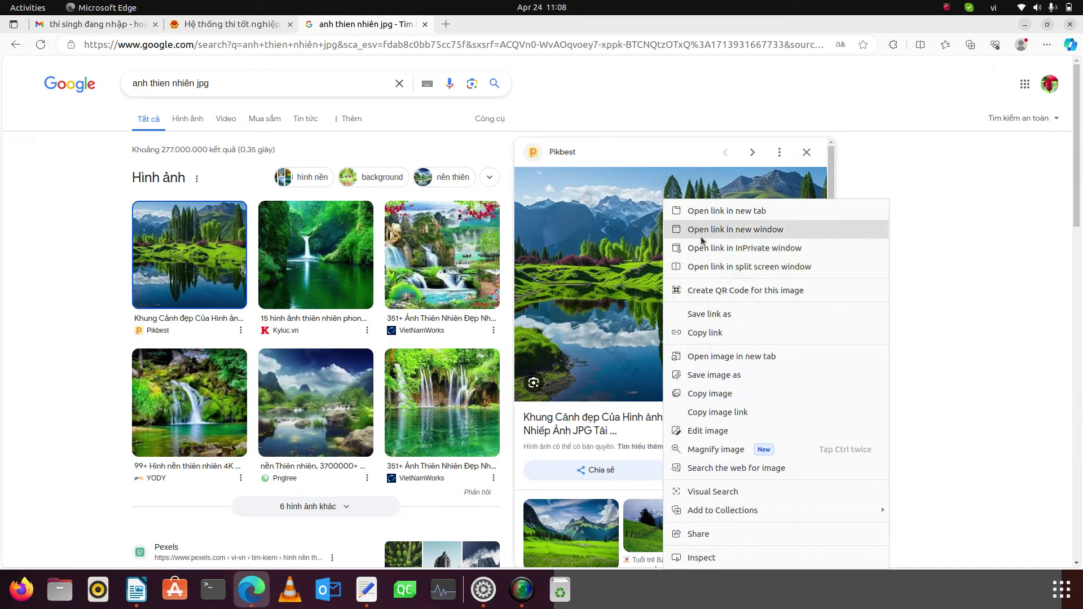
{"action": "left_click", "coordinate": [713, 375]}
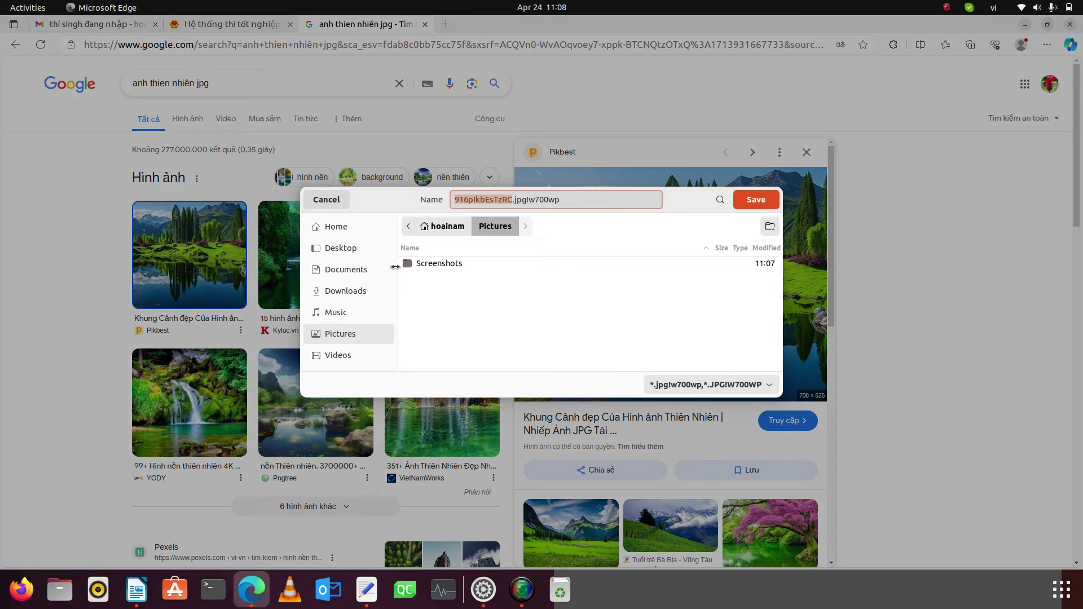
{"action": "left_click", "coordinate": [328, 201]}
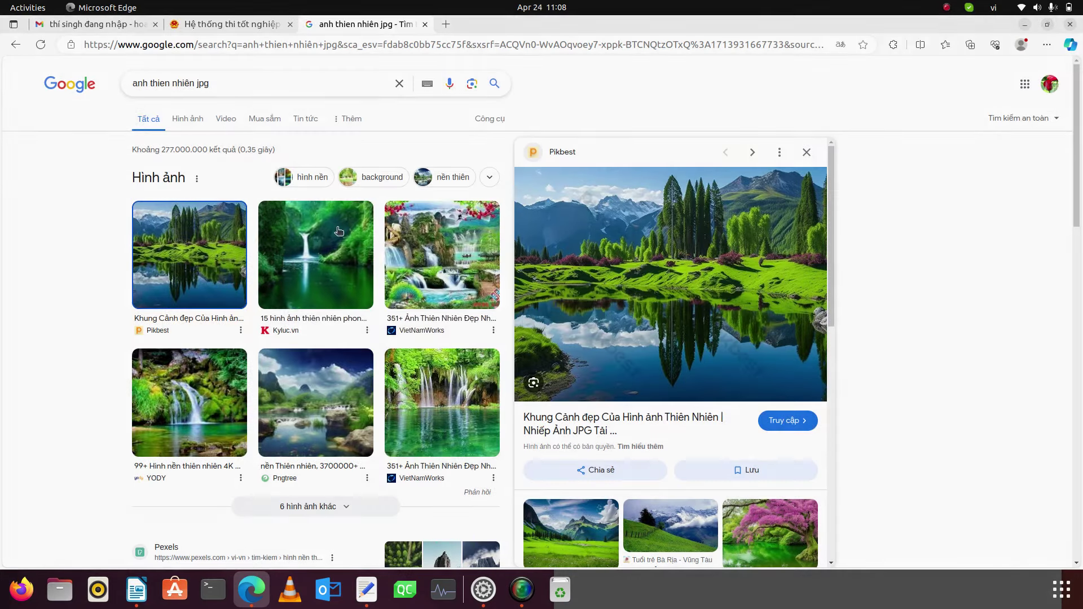
- Save the Pngtree landscape as pngtree-nature-wallpapers-image_2683049.jpg in Pictures/Screenshots
{"action": "left_click", "coordinate": [316, 251]}
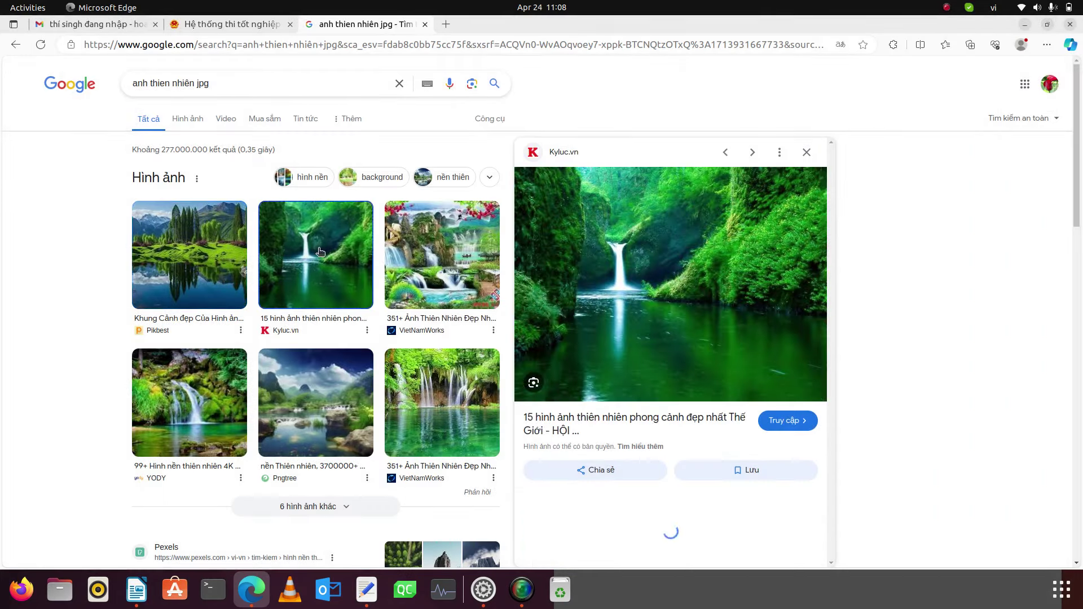
{"action": "left_click", "coordinate": [314, 398]}
{"action": "right_click", "coordinate": [664, 290]}
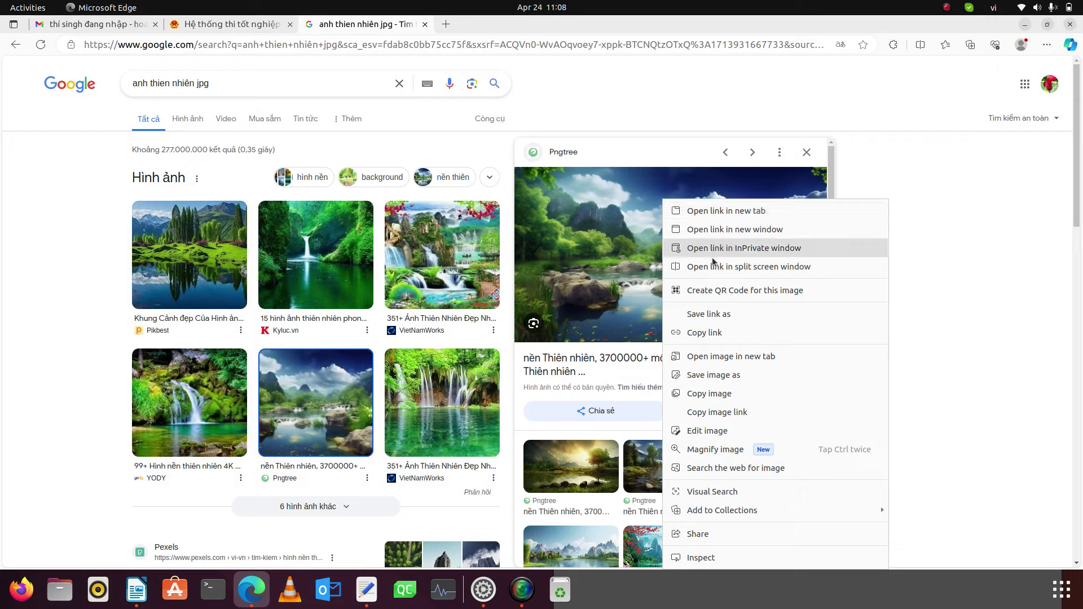
{"action": "left_click", "coordinate": [711, 374]}
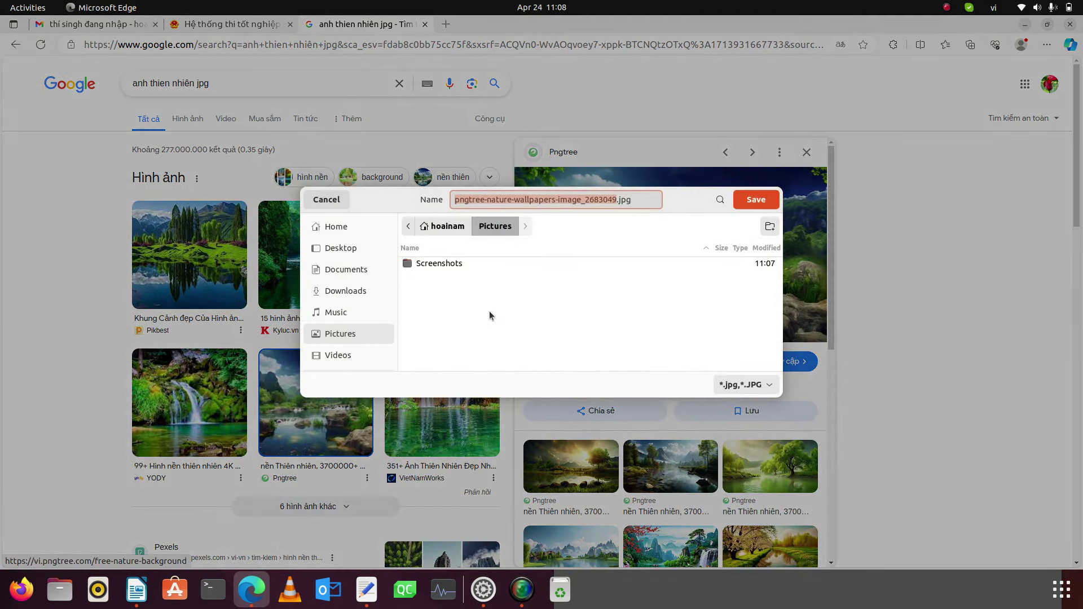
{"action": "left_click", "coordinate": [488, 294]}
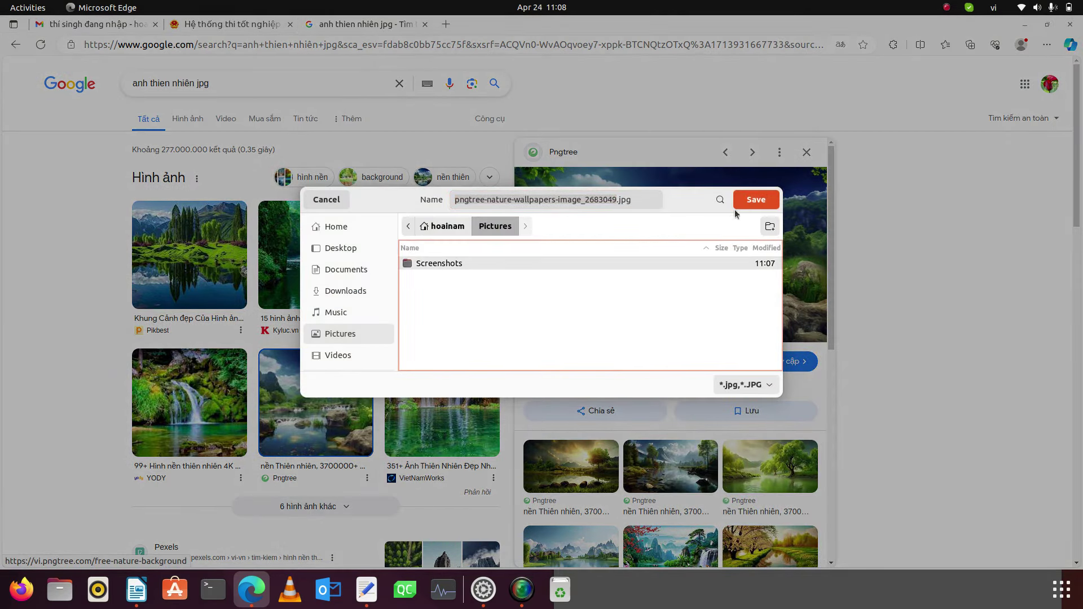
{"action": "double_click", "coordinate": [693, 263]}
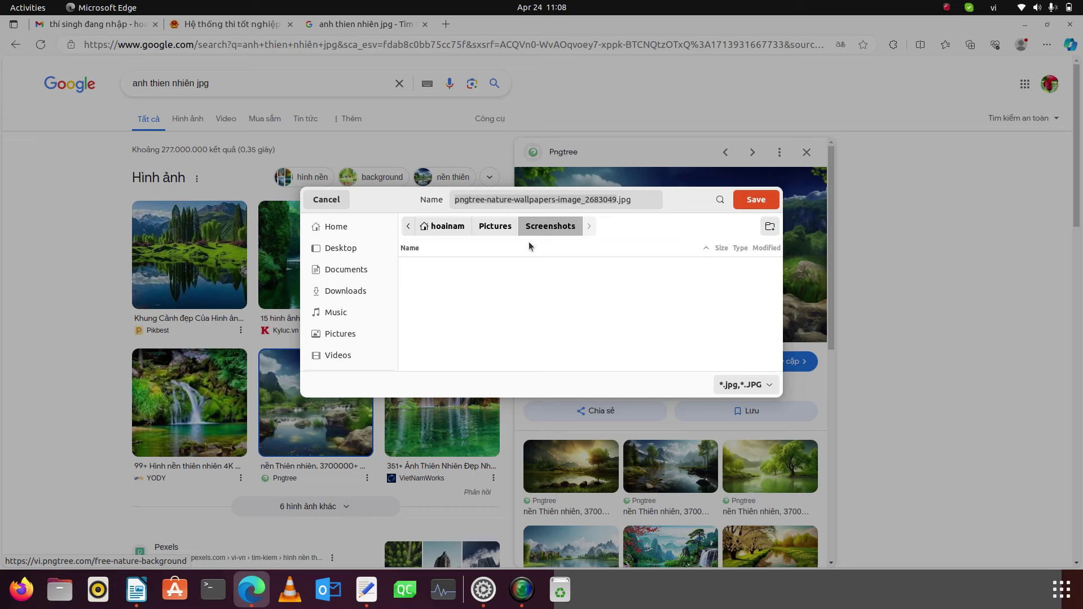
{"action": "left_click", "coordinate": [492, 227]}
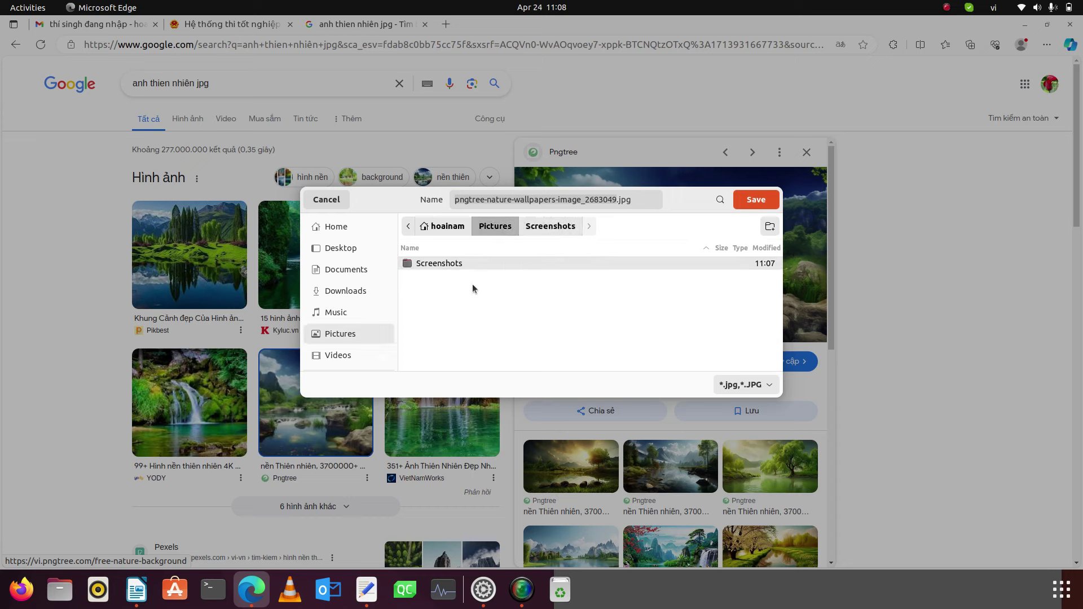
{"action": "left_click", "coordinate": [758, 201]}
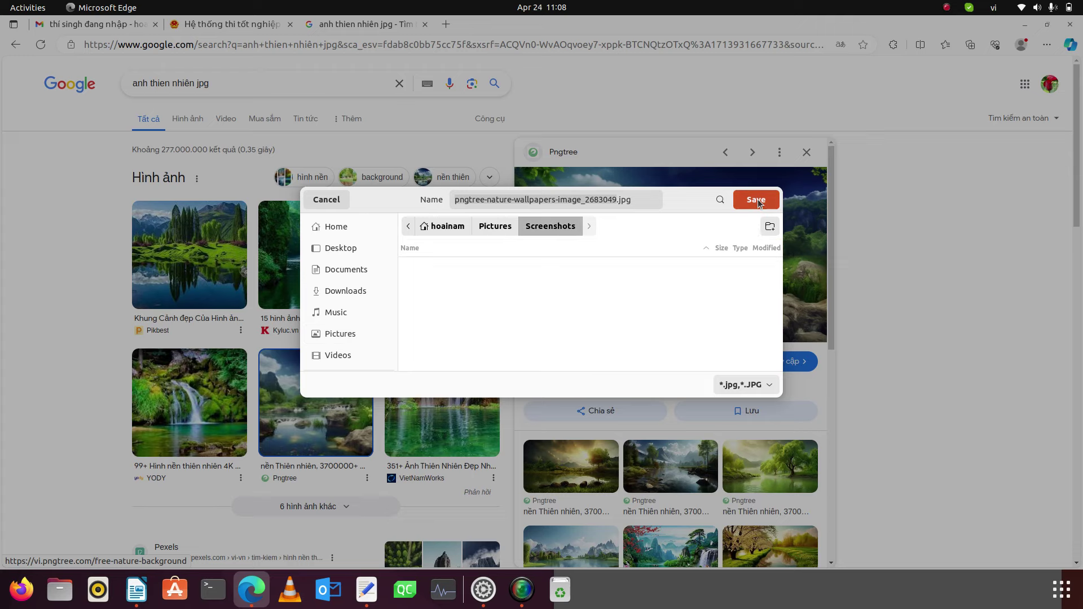
{"action": "left_click", "coordinate": [760, 202]}
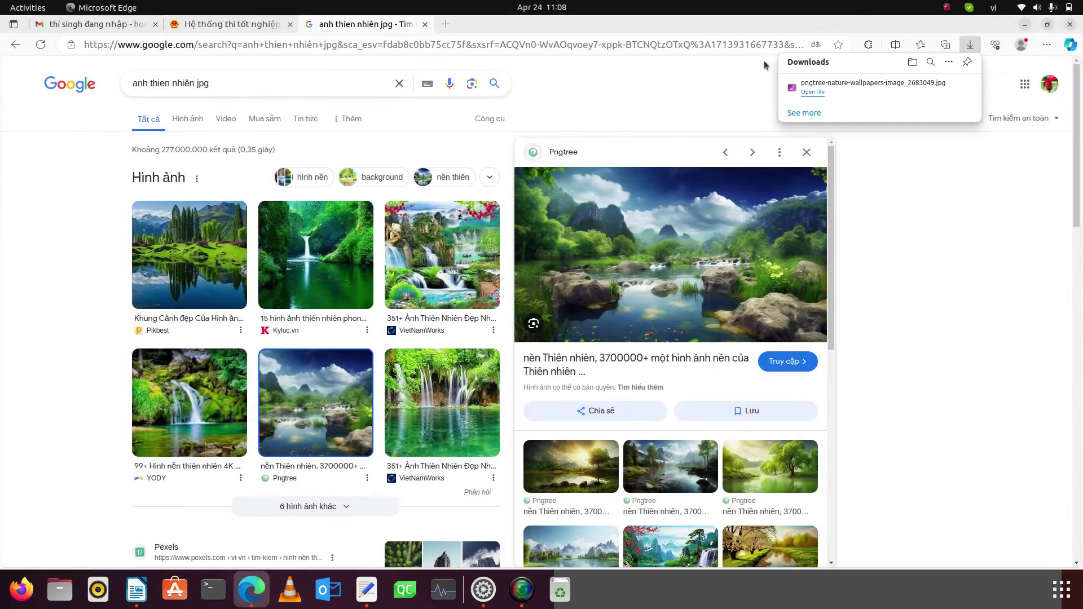
- Attach pngtree-nature-wallpapers-image_2683049.jpg from Pictures/Screenshots as the Ảnh (4x6) photo
{"action": "left_click", "coordinate": [1025, 25]}
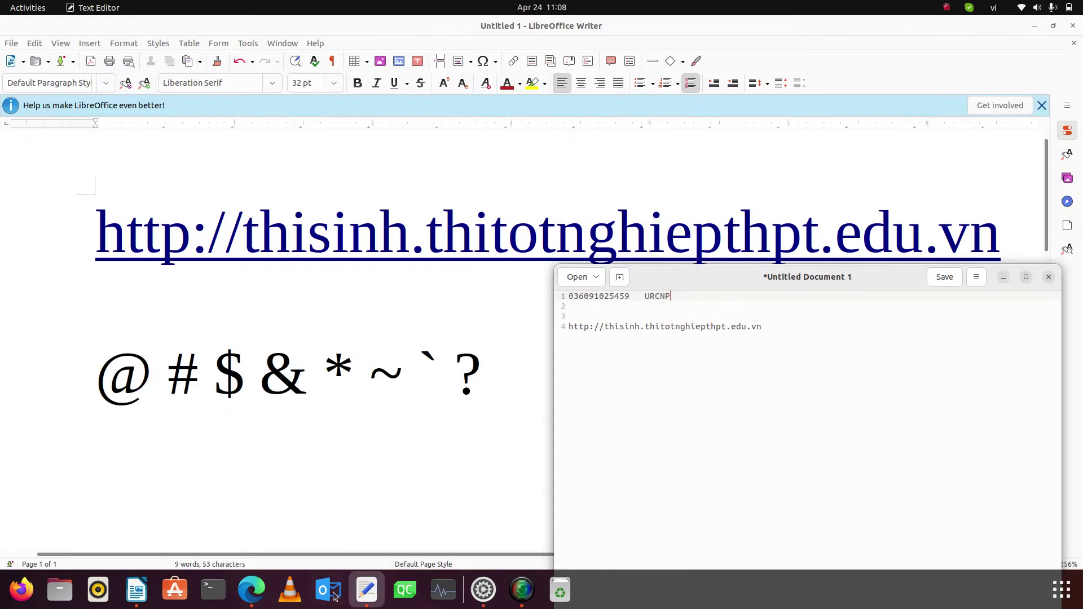
{"action": "left_click", "coordinate": [252, 589]}
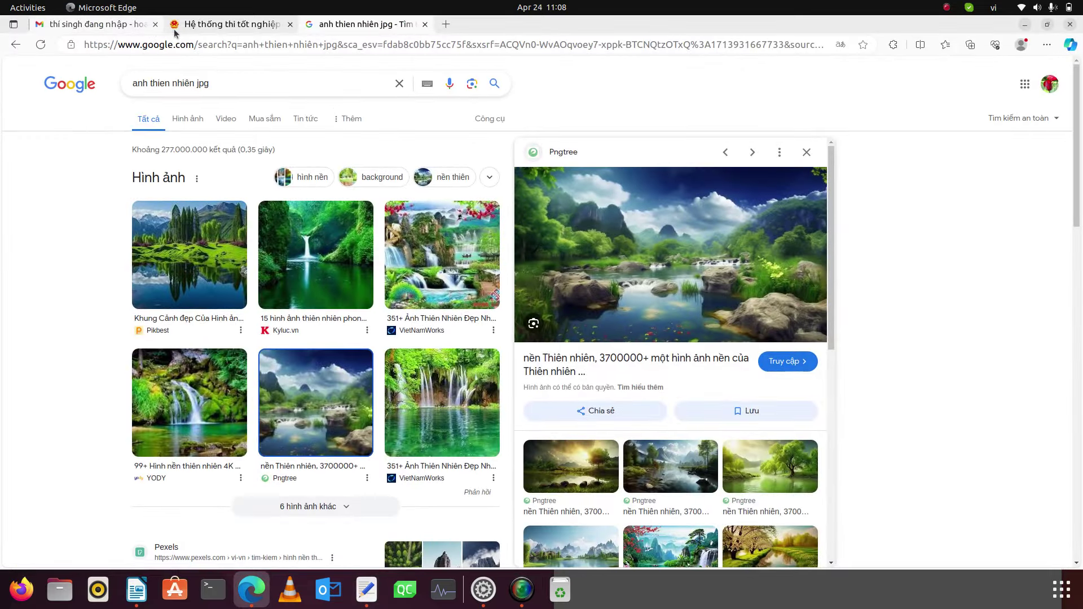
{"action": "left_click", "coordinate": [175, 28]}
{"action": "left_click", "coordinate": [918, 385]}
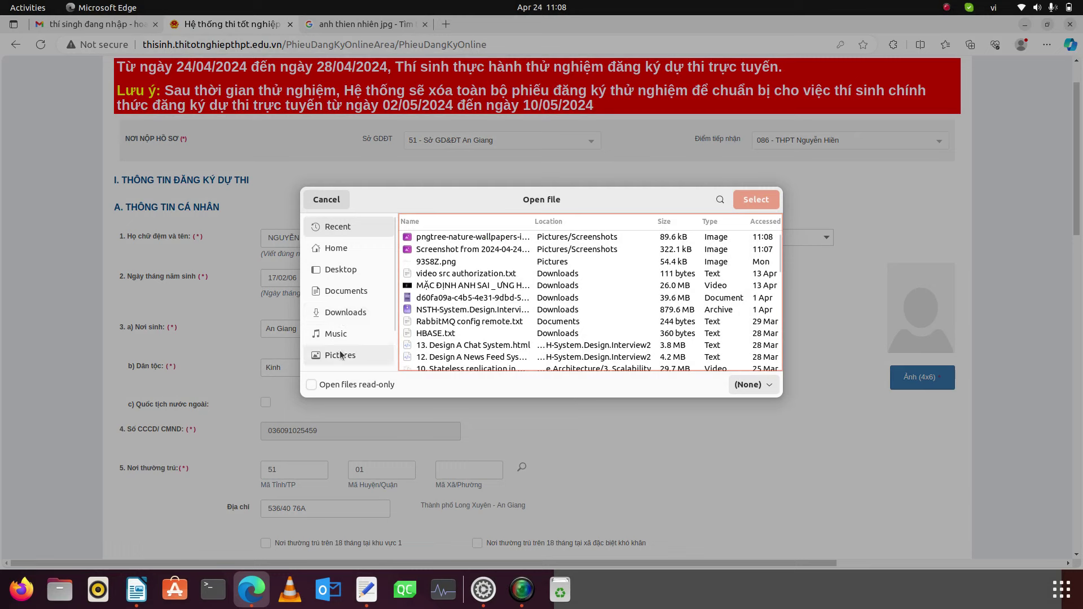
{"action": "left_click", "coordinate": [359, 355]}
{"action": "double_click", "coordinate": [424, 275]}
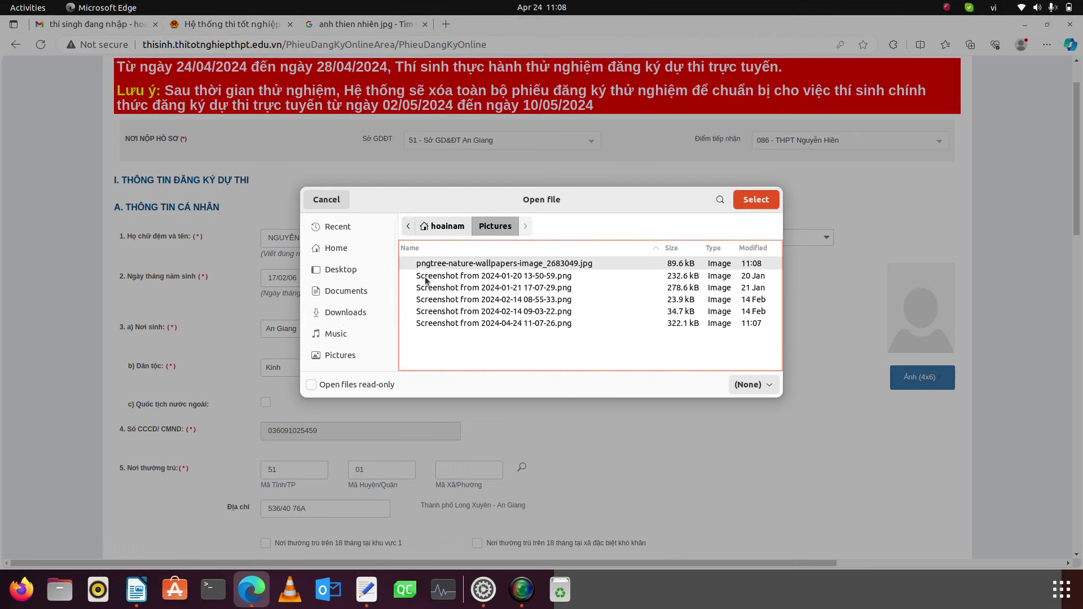
{"action": "left_click", "coordinate": [468, 265]}
{"action": "left_click", "coordinate": [755, 200]}
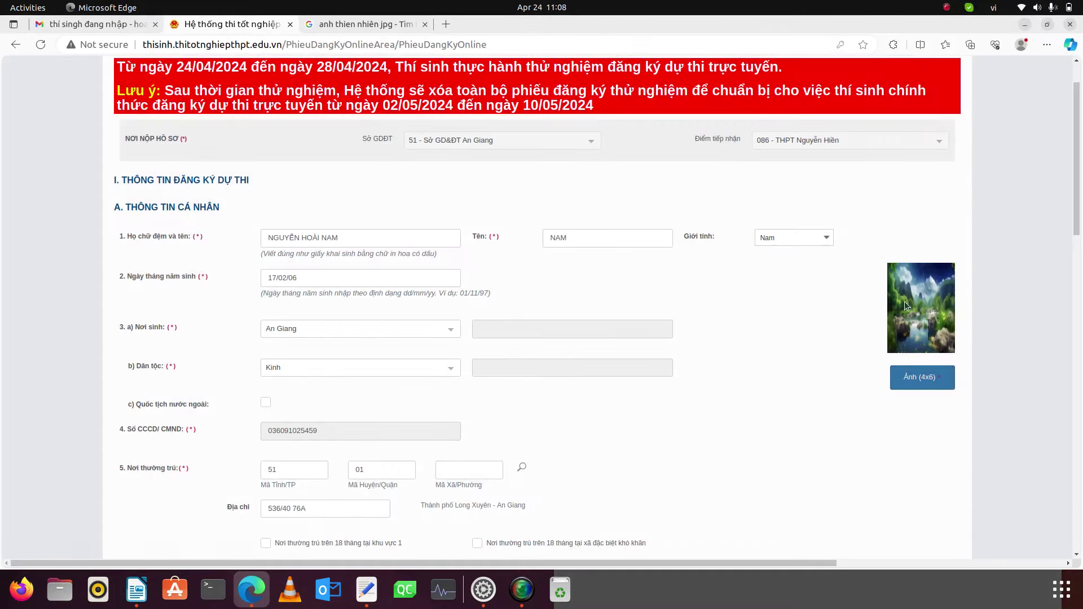
- Try saving the form, then open the language certificate list
{"action": "scroll", "coordinate": [592, 344], "scroll_direction": "down", "scroll_amount": 20}
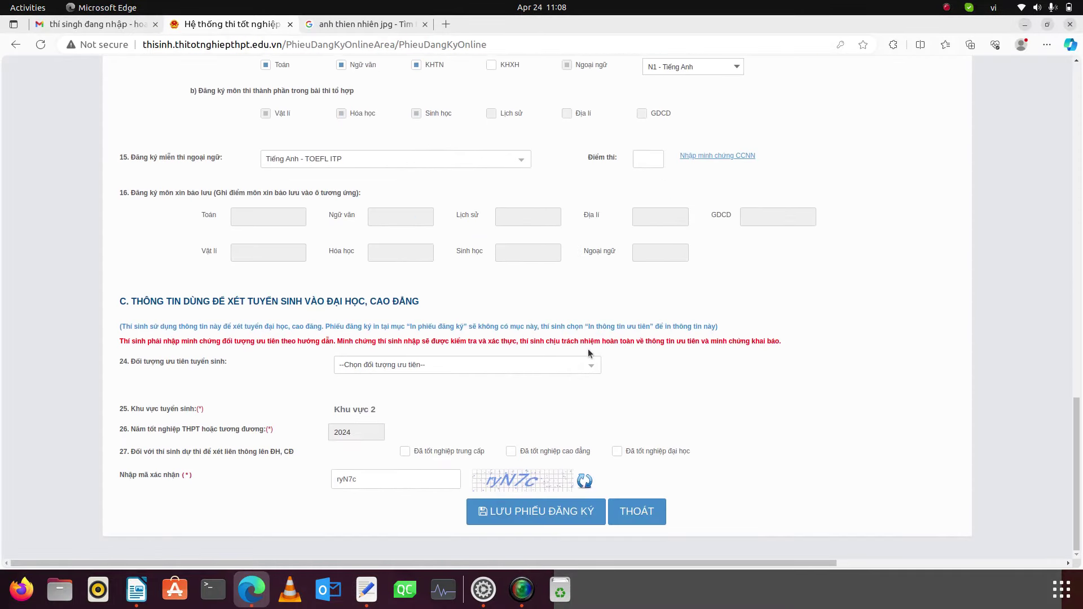
{"action": "left_click", "coordinate": [525, 514]}
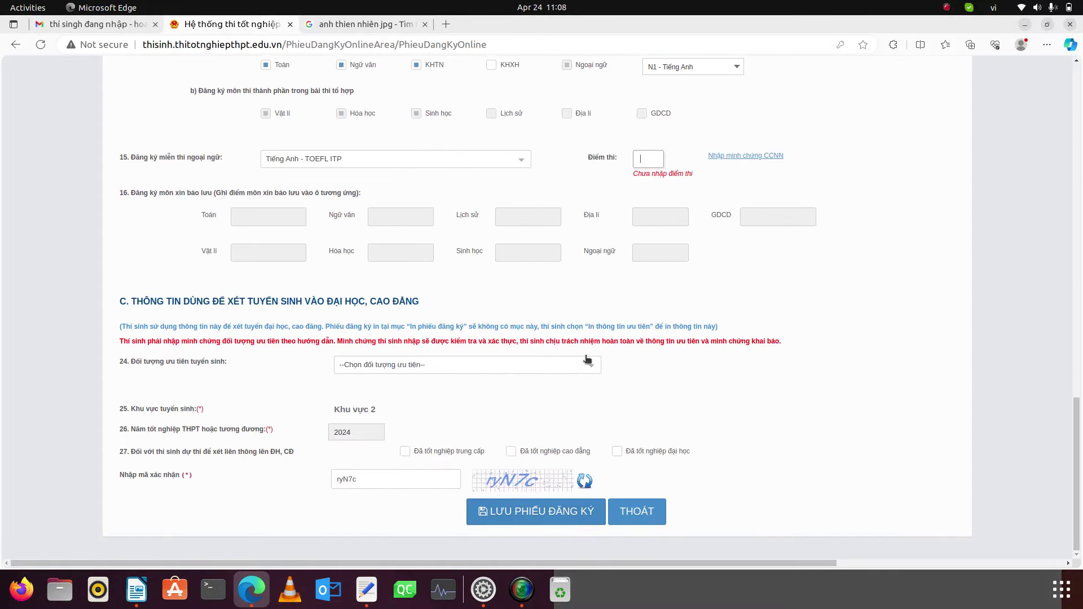
{"action": "scroll", "coordinate": [598, 319], "scroll_direction": "up", "scroll_amount": 4}
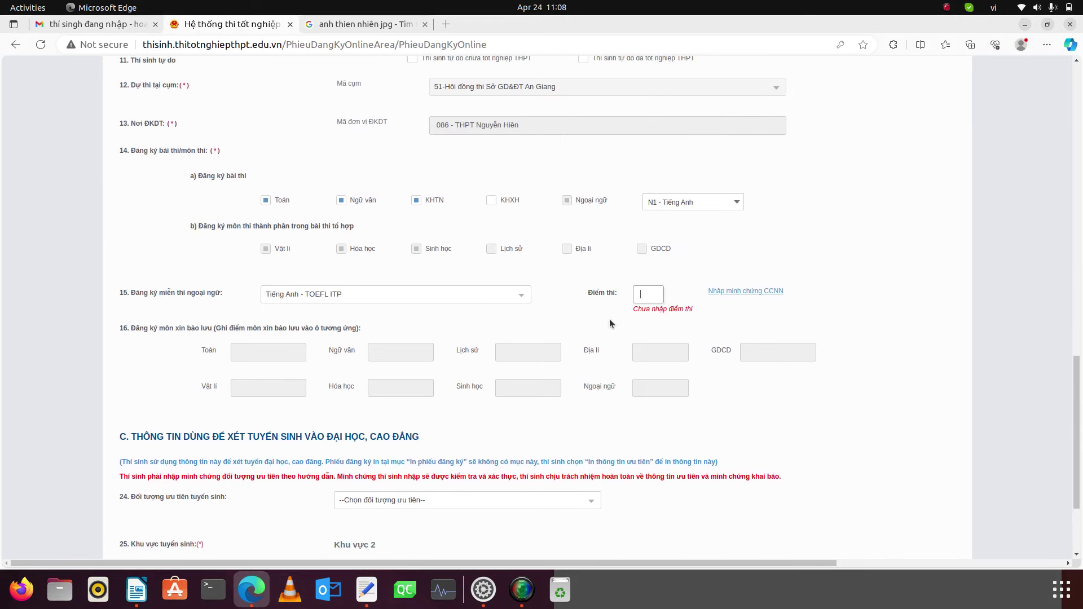
{"action": "left_click", "coordinate": [513, 295]}
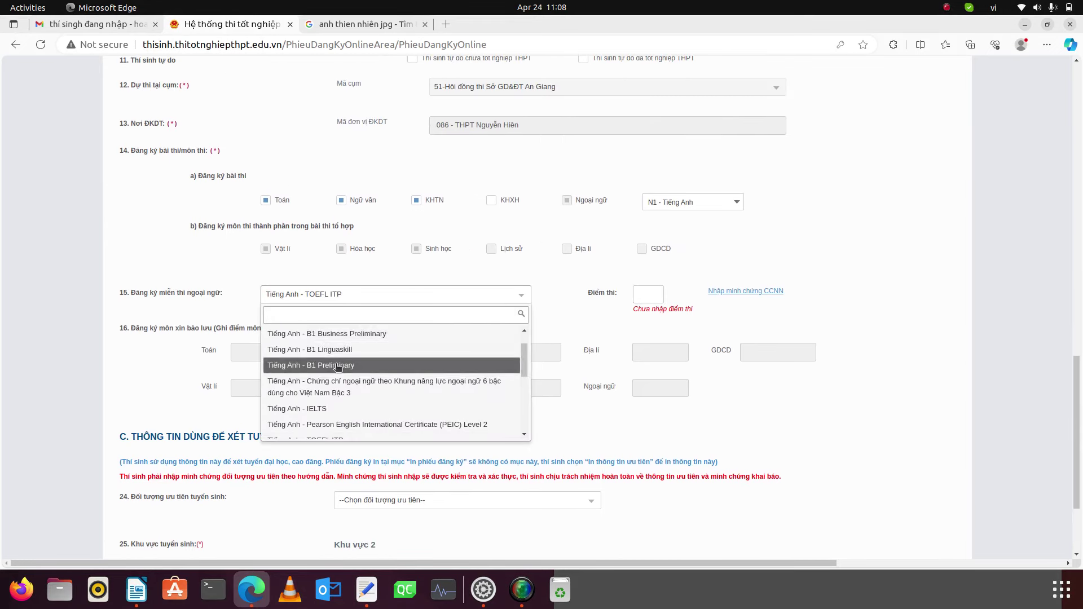
- Keep the certificate unchanged, enter TOEFL ITP score 8.0 and request saving the form
{"action": "scroll", "coordinate": [338, 363], "scroll_direction": "down", "scroll_amount": 5}
{"action": "scroll", "coordinate": [339, 365], "scroll_direction": "up", "scroll_amount": 5}
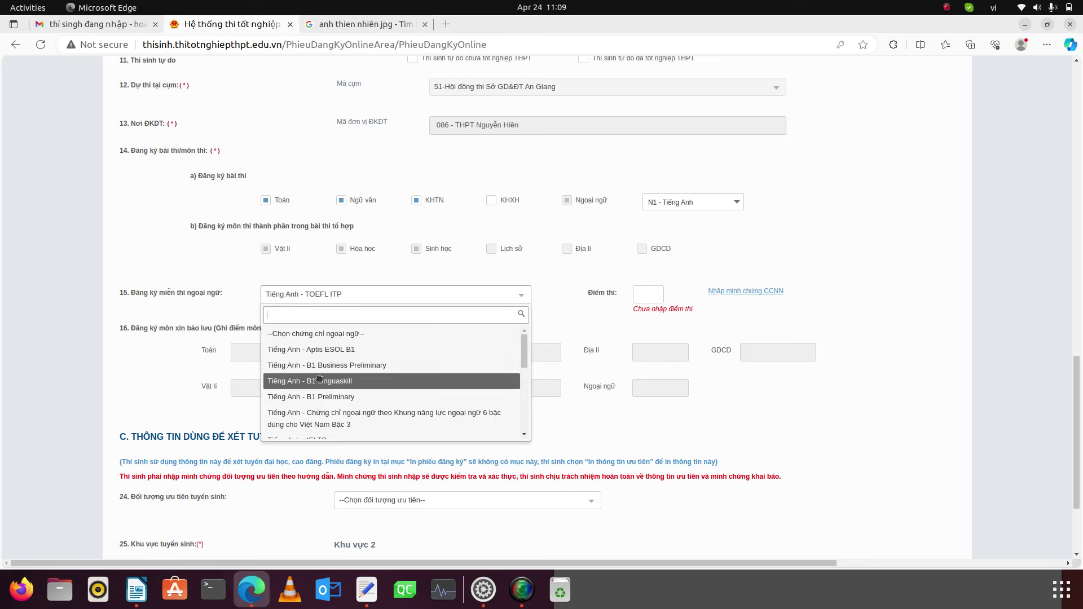
{"action": "scroll", "coordinate": [317, 373], "scroll_direction": "up", "scroll_amount": 3}
{"action": "scroll", "coordinate": [317, 379], "scroll_direction": "down", "scroll_amount": 3}
{"action": "scroll", "coordinate": [559, 436], "scroll_direction": "down", "scroll_amount": 5}
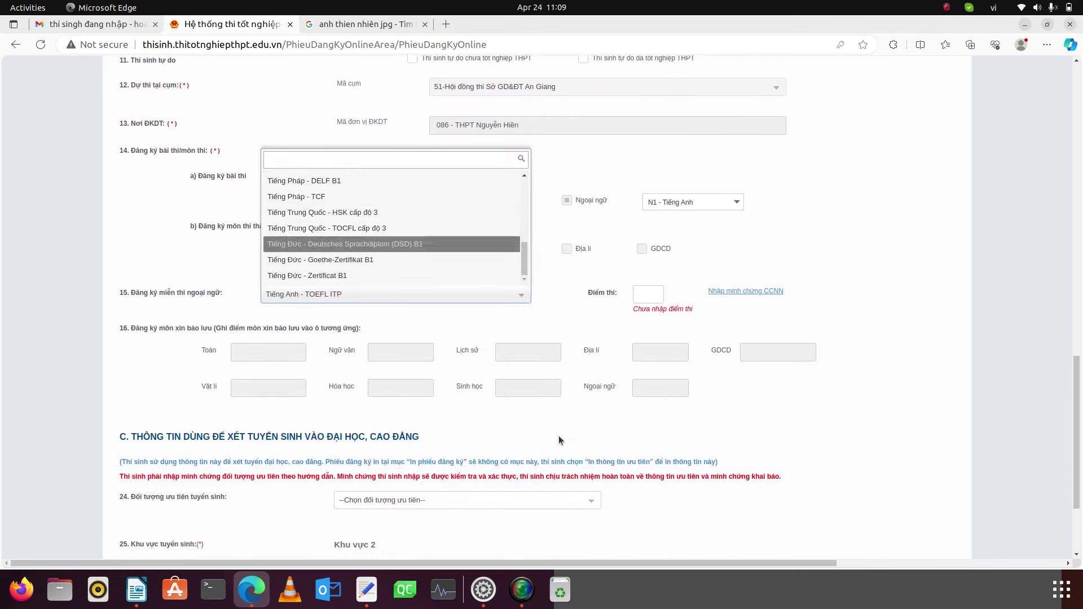
{"action": "left_click", "coordinate": [631, 173]}
{"action": "left_click", "coordinate": [645, 158]}
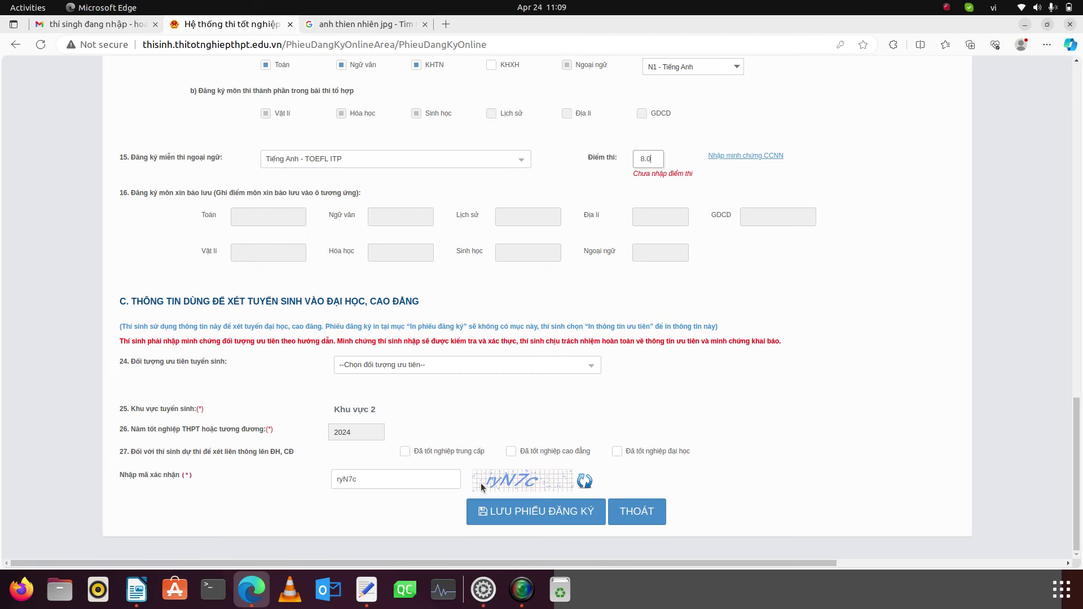
{"action": "left_click", "coordinate": [504, 510]}
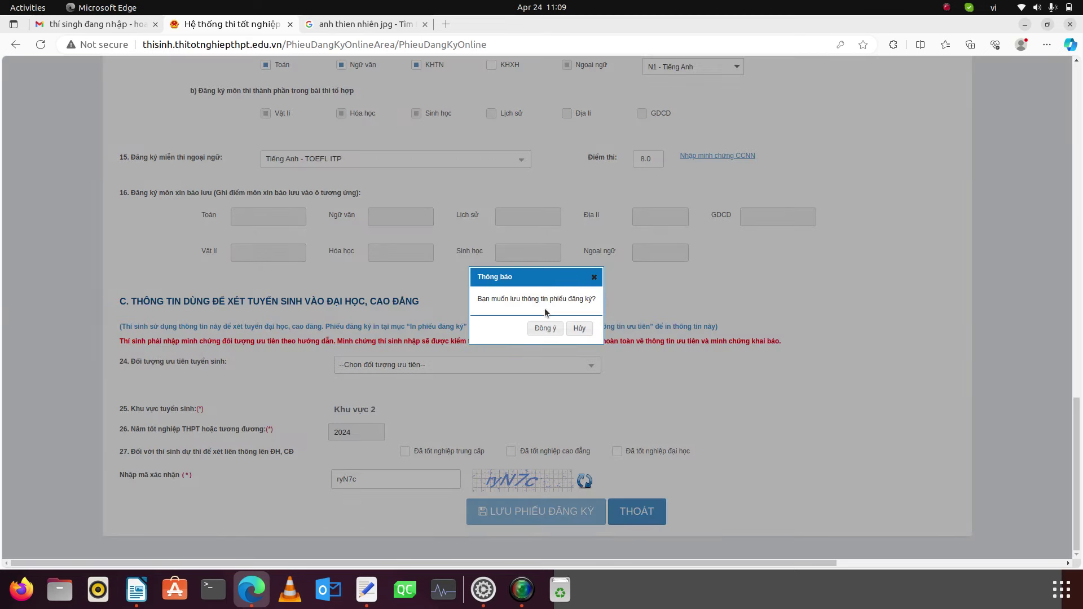
- Confirm with Đồng ý, then attach pngtree-nature-wallpapers-image_2683049.jpg as the CCNN proof
{"action": "left_click", "coordinate": [547, 330]}
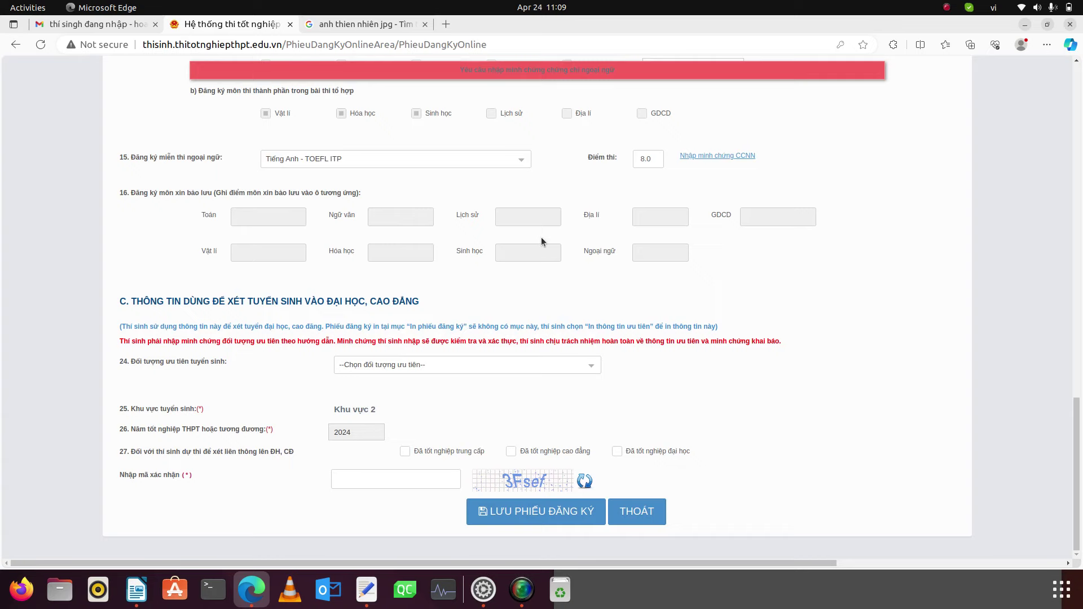
{"action": "scroll", "coordinate": [544, 238], "scroll_direction": "up", "scroll_amount": 7}
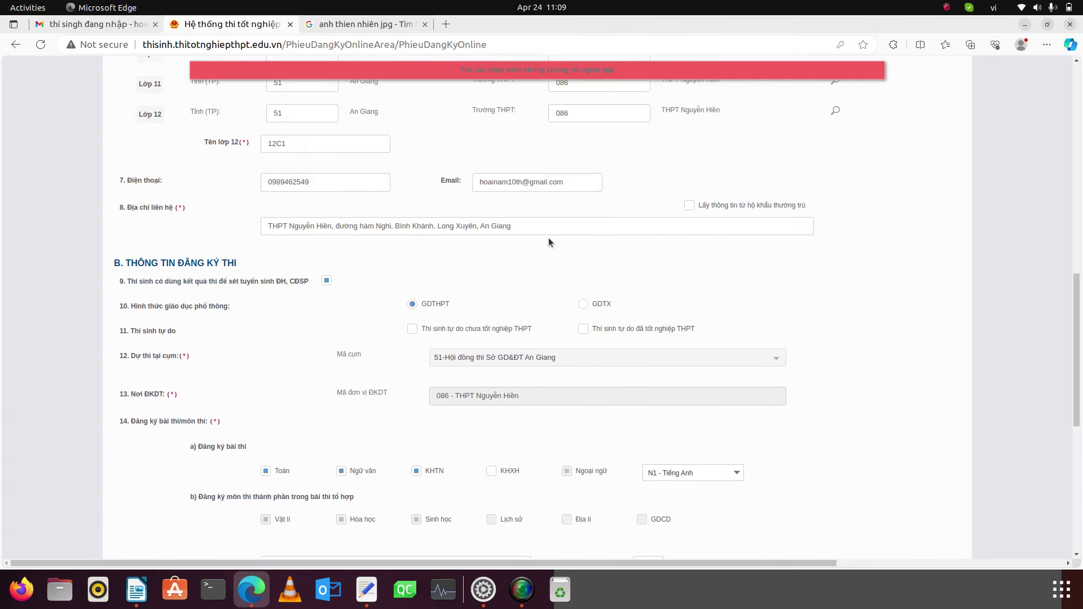
{"action": "scroll", "coordinate": [549, 238], "scroll_direction": "down", "scroll_amount": 8}
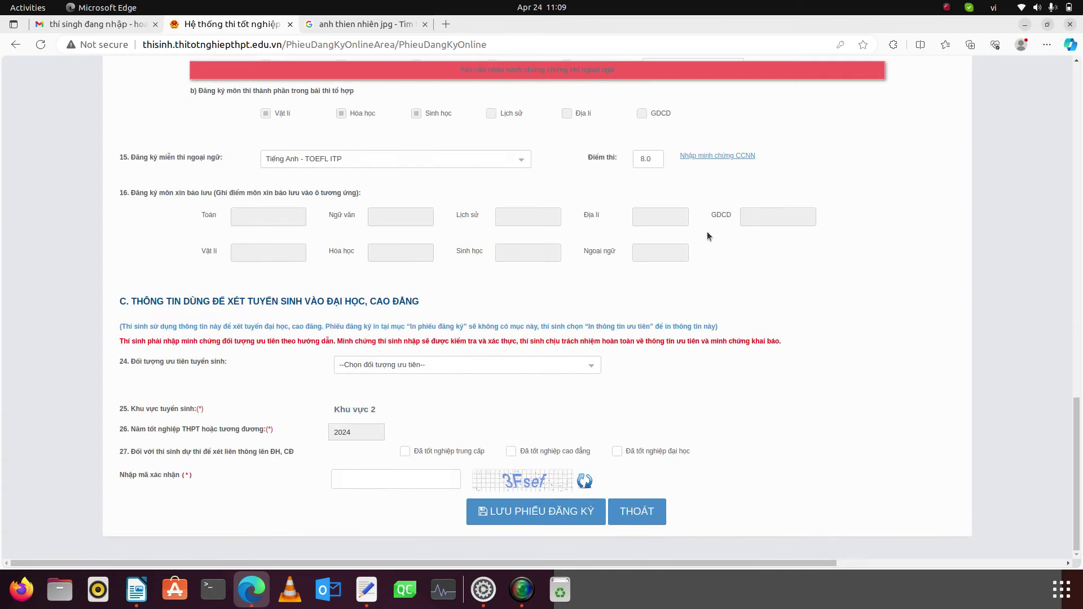
{"action": "left_click", "coordinate": [717, 157]}
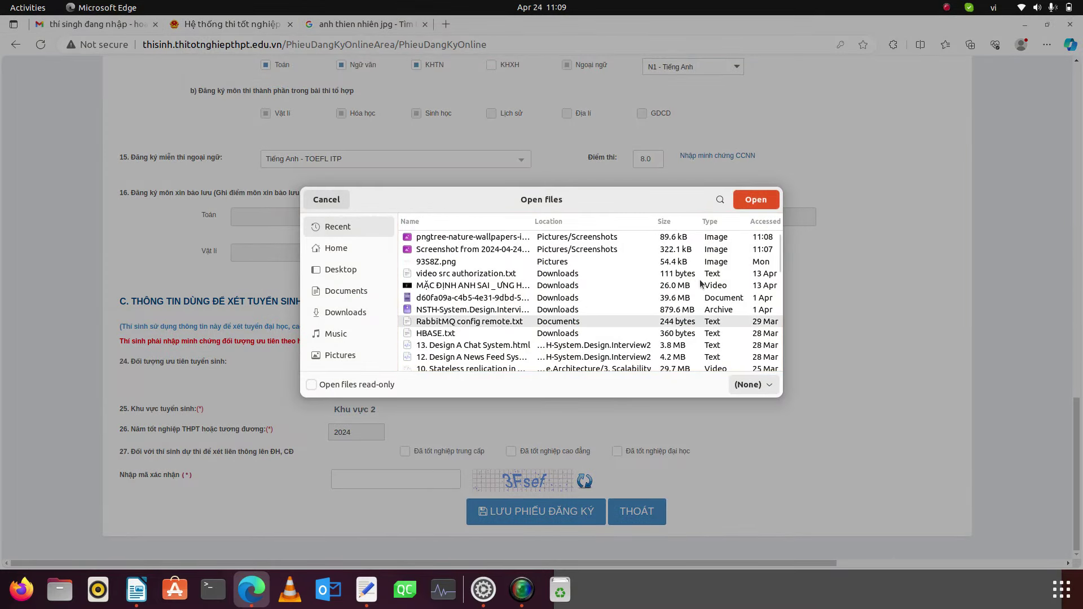
{"action": "left_click", "coordinate": [749, 201]}
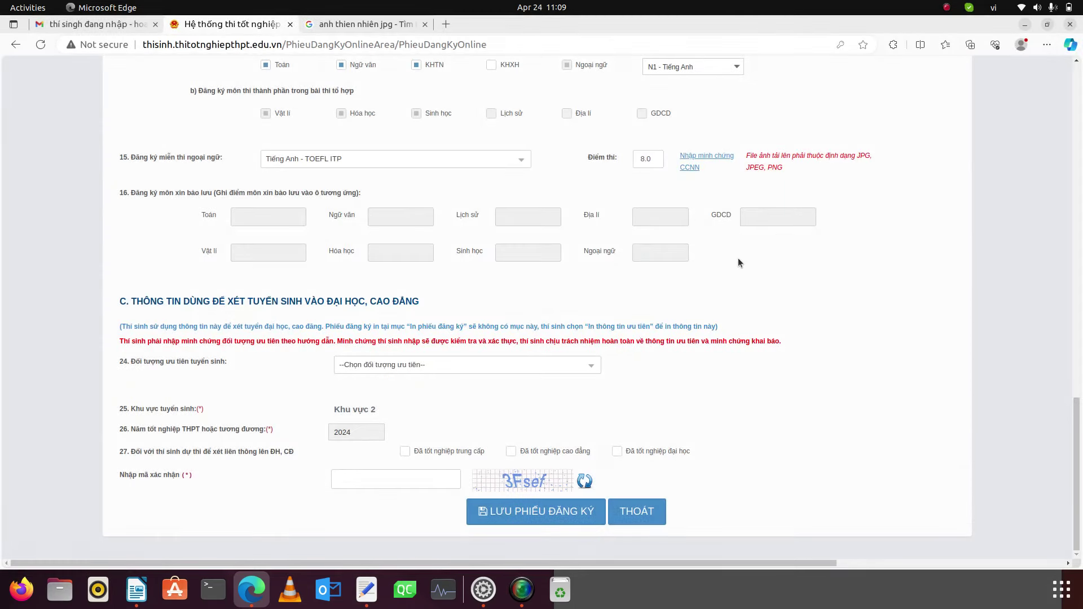
{"action": "left_click", "coordinate": [707, 162]}
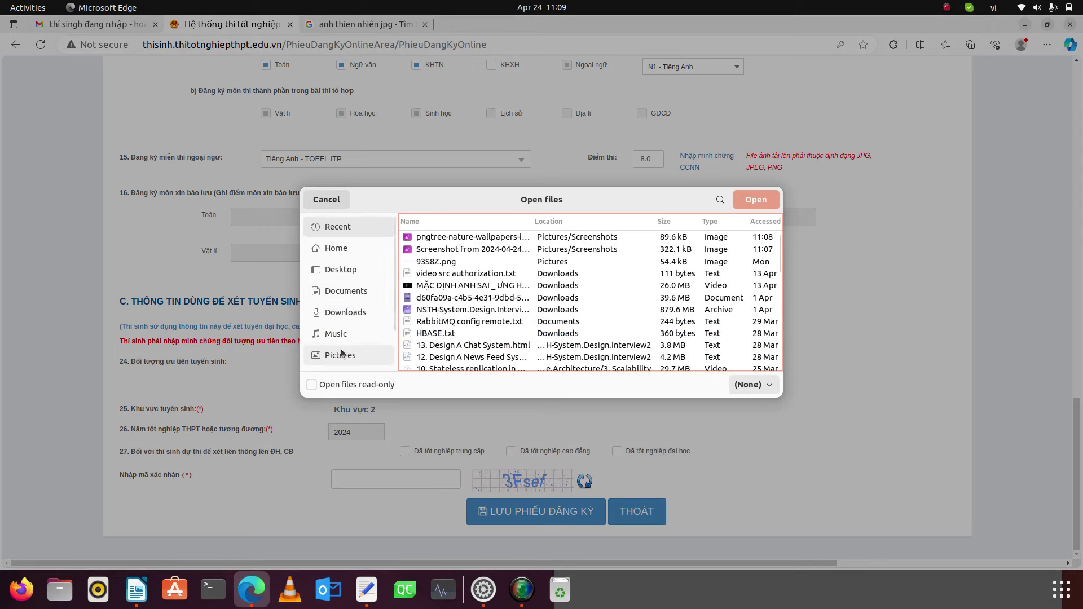
{"action": "left_click", "coordinate": [342, 354]}
{"action": "double_click", "coordinate": [451, 279]}
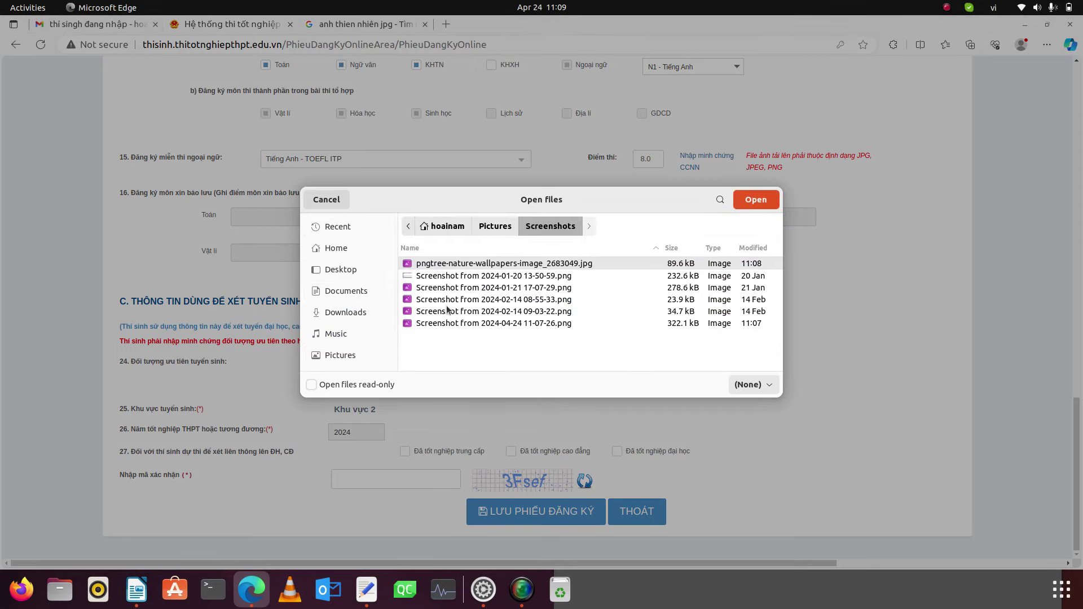
{"action": "left_click", "coordinate": [764, 204]}
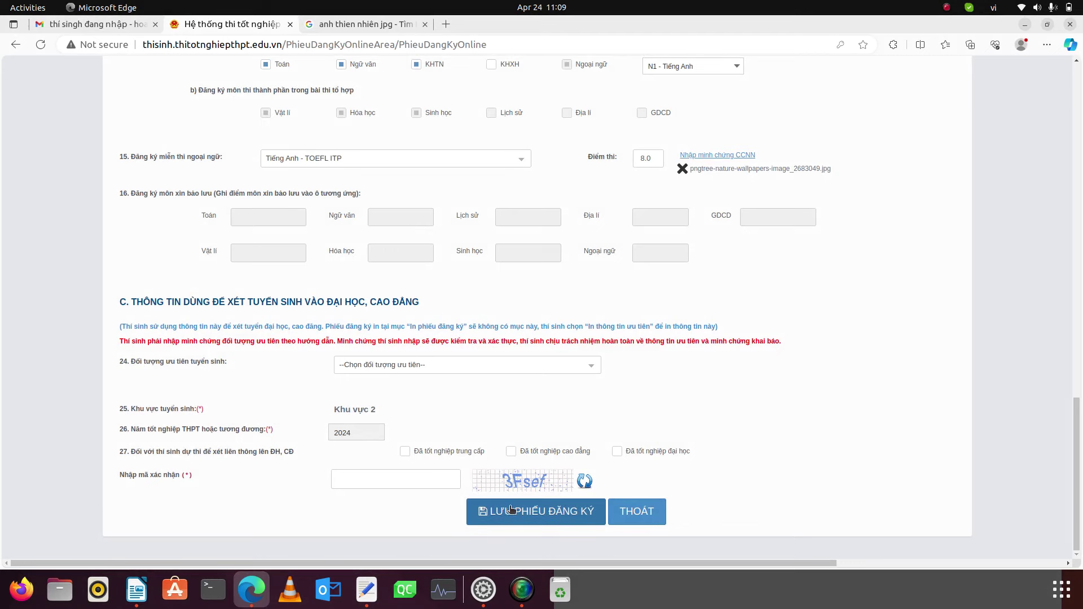
- Re-enter the captcha code, click LƯU PHIẾU ĐĂNG KÝ and confirm with Đồng ý
{"action": "left_click", "coordinate": [408, 482]}
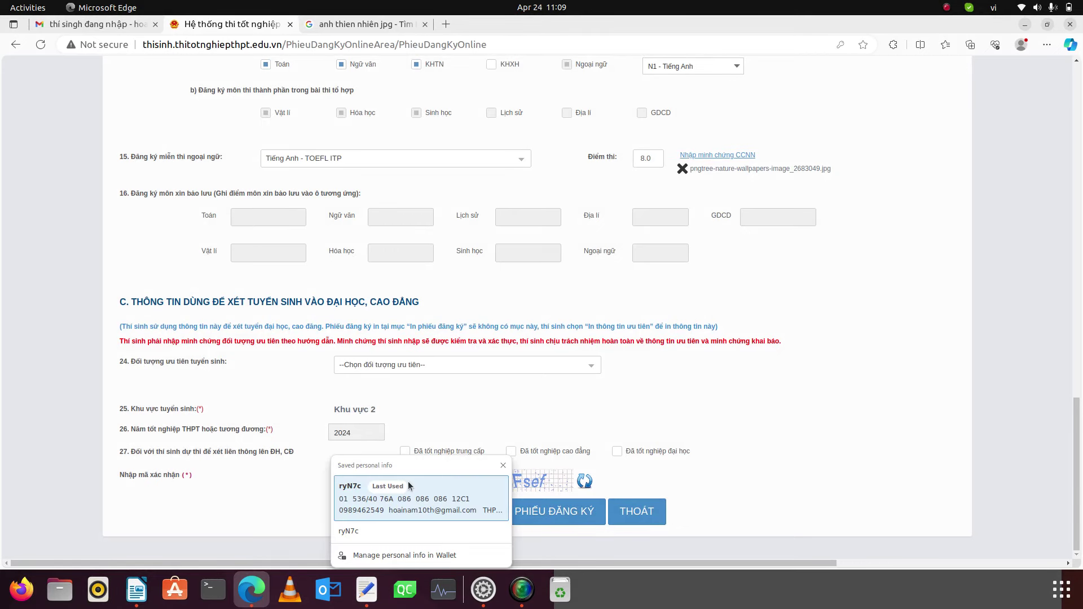
{"action": "type", "text": "3Fsef"}
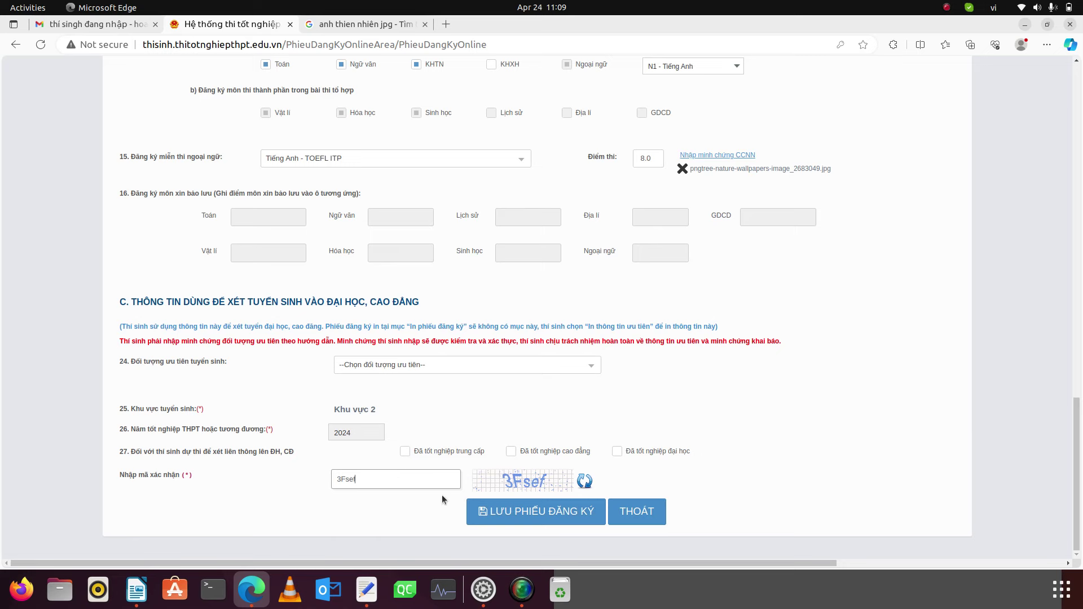
{"action": "left_click", "coordinate": [498, 515]}
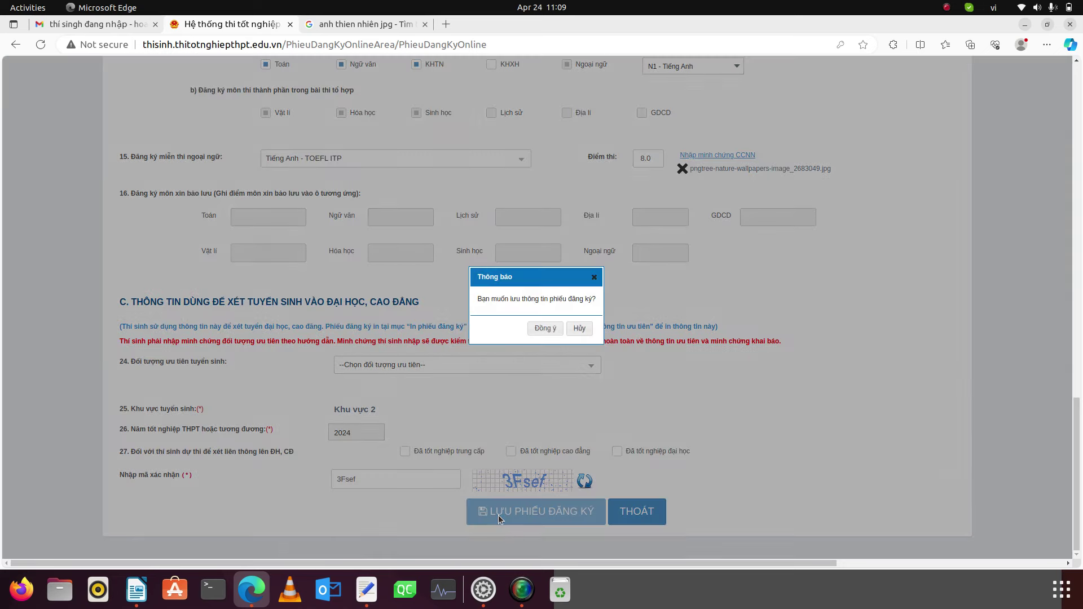
{"action": "left_click", "coordinate": [548, 328]}
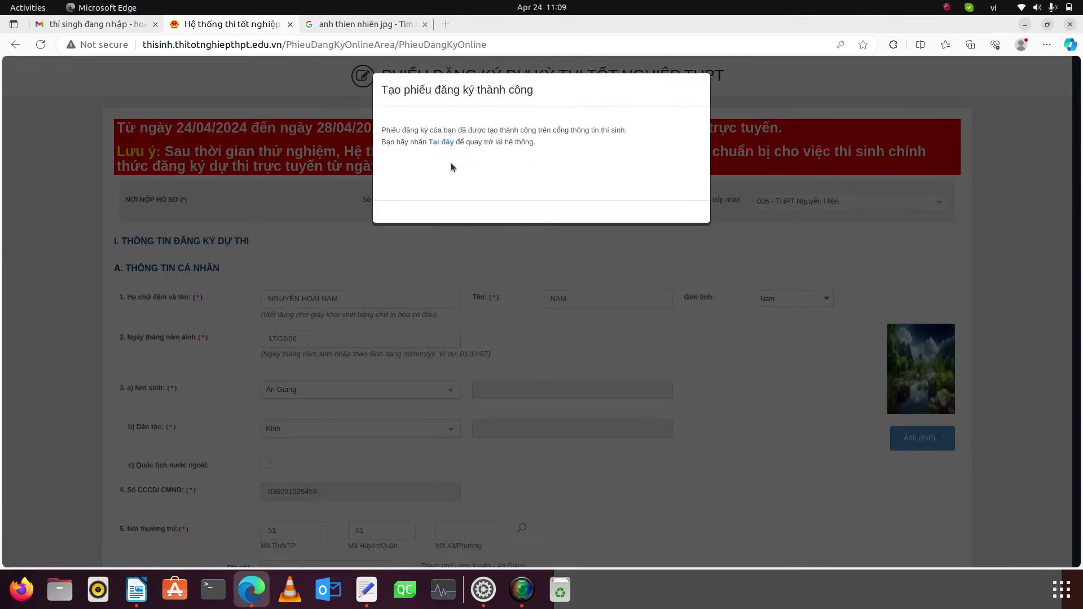
- Open Phiếu đăng ký chi tiết from the dashboard and scroll through the saved registration
{"action": "left_click", "coordinate": [445, 142]}
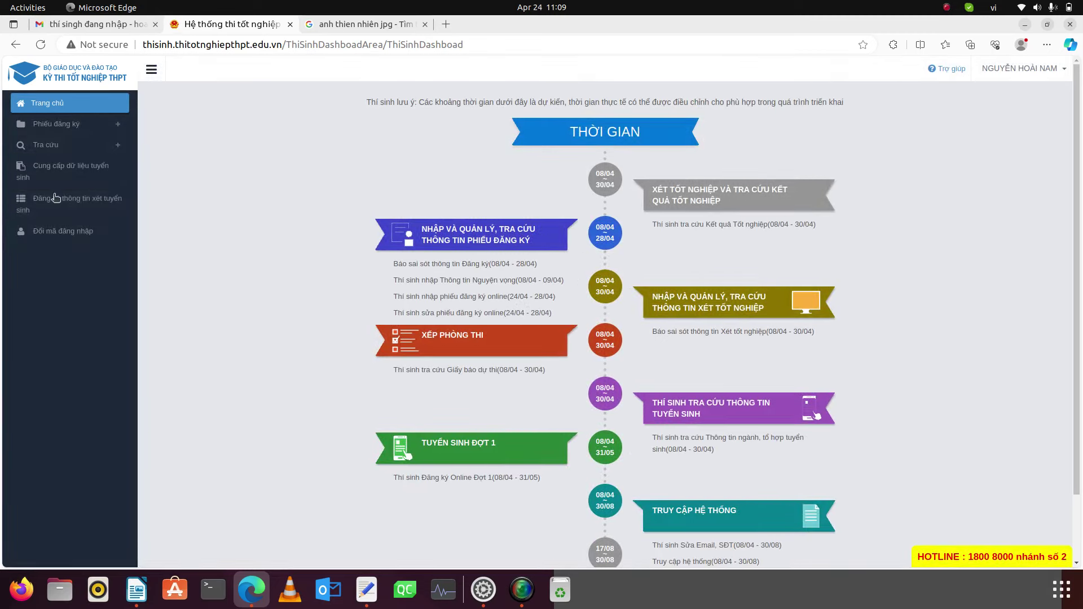
{"action": "left_click", "coordinate": [59, 124]}
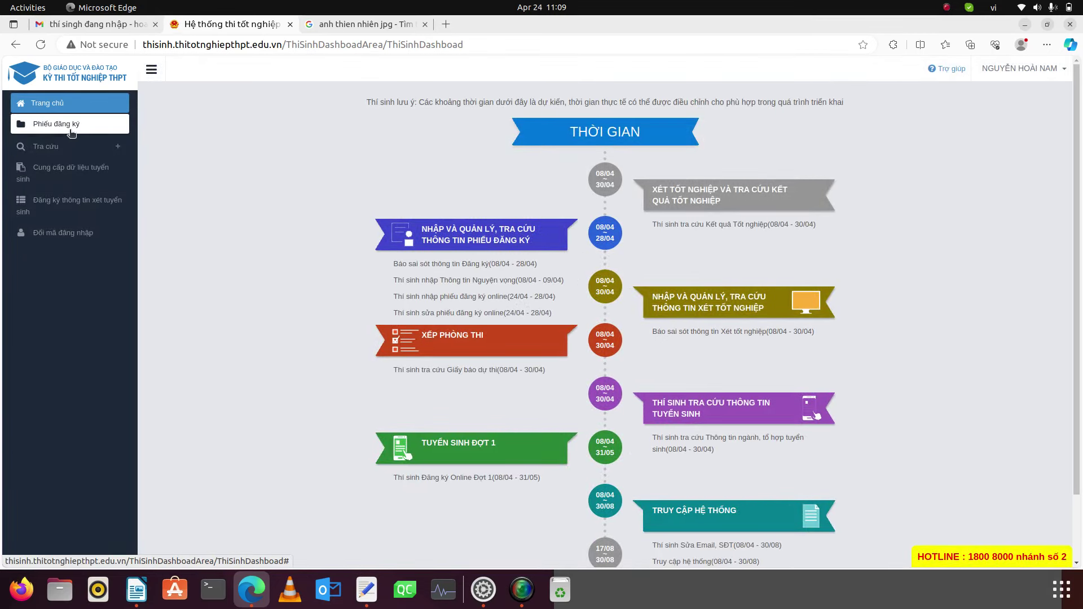
{"action": "left_click", "coordinate": [61, 148]}
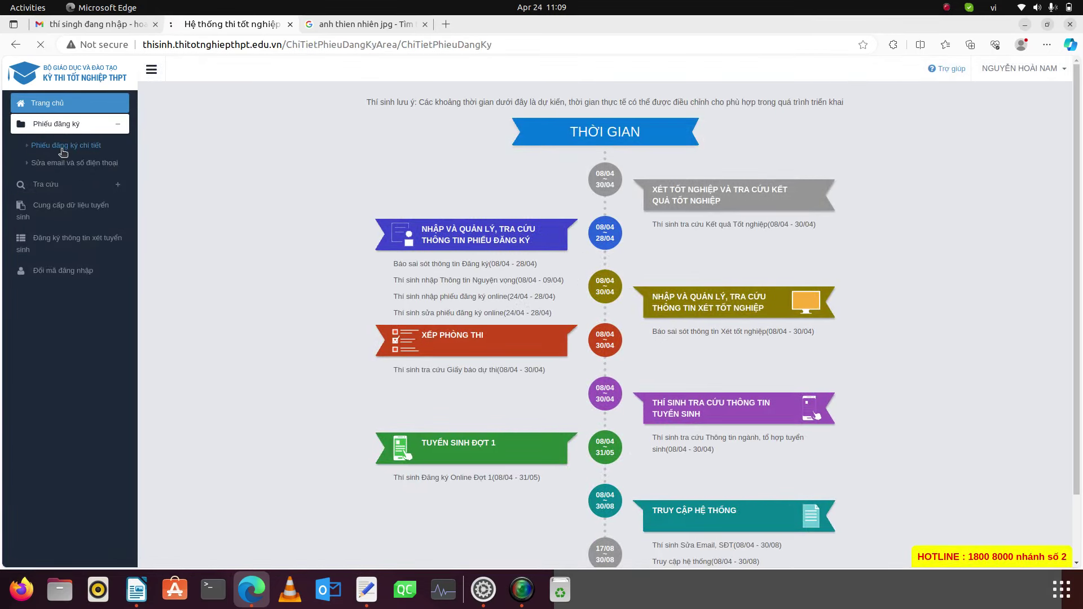
{"action": "scroll", "coordinate": [602, 426], "scroll_direction": "down", "scroll_amount": 15}
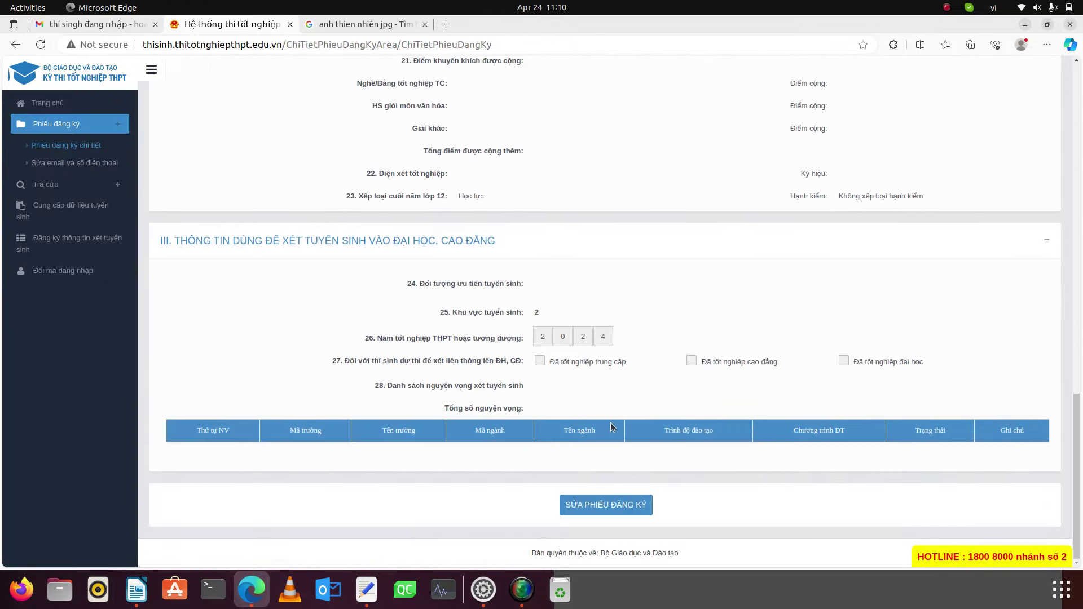
{"action": "scroll", "coordinate": [625, 440], "scroll_direction": "up", "scroll_amount": 15}
{"action": "scroll", "coordinate": [627, 442], "scroll_direction": "up", "scroll_amount": 2}
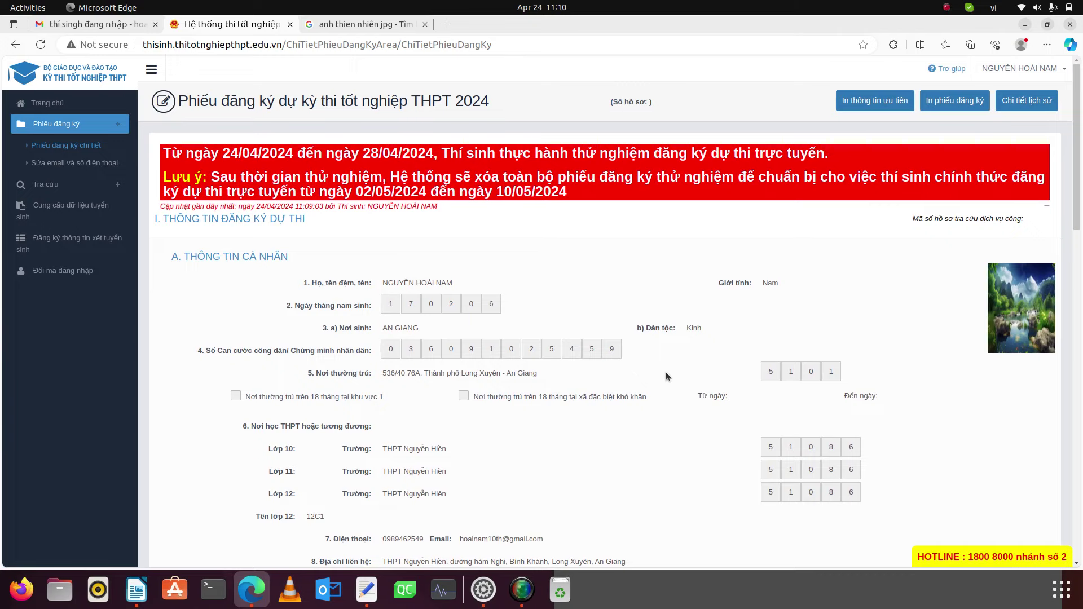
{"action": "scroll", "coordinate": [651, 353], "scroll_direction": "down", "scroll_amount": 7}
{"action": "scroll", "coordinate": [651, 353], "scroll_direction": "up", "scroll_amount": 7}
{"action": "scroll", "coordinate": [651, 353], "scroll_direction": "down", "scroll_amount": 12}
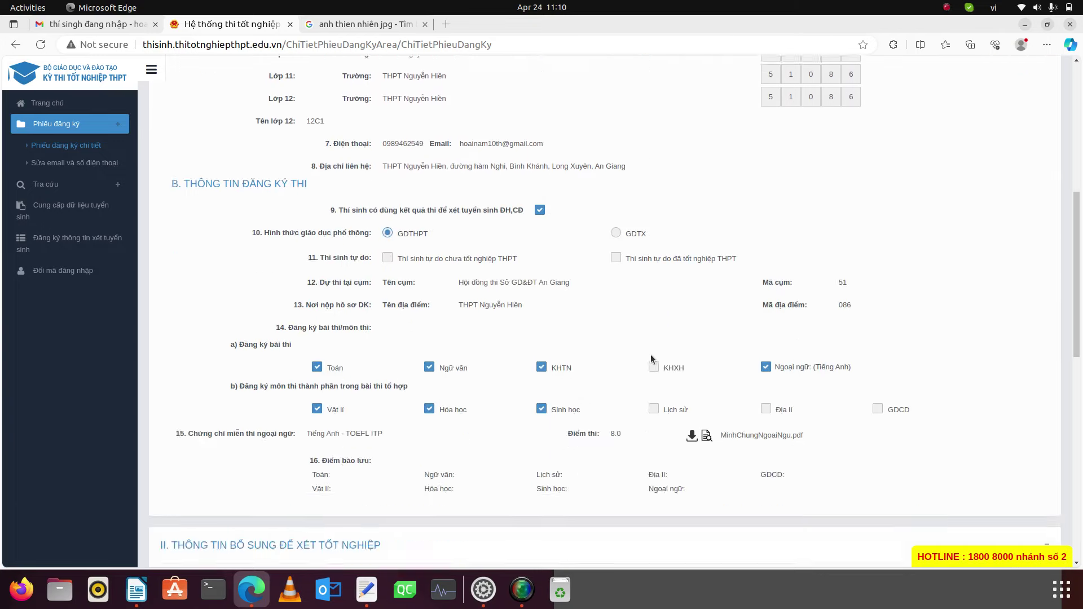
{"action": "scroll", "coordinate": [651, 355], "scroll_direction": "down", "scroll_amount": 10}
{"action": "scroll", "coordinate": [651, 359], "scroll_direction": "up", "scroll_amount": 14}
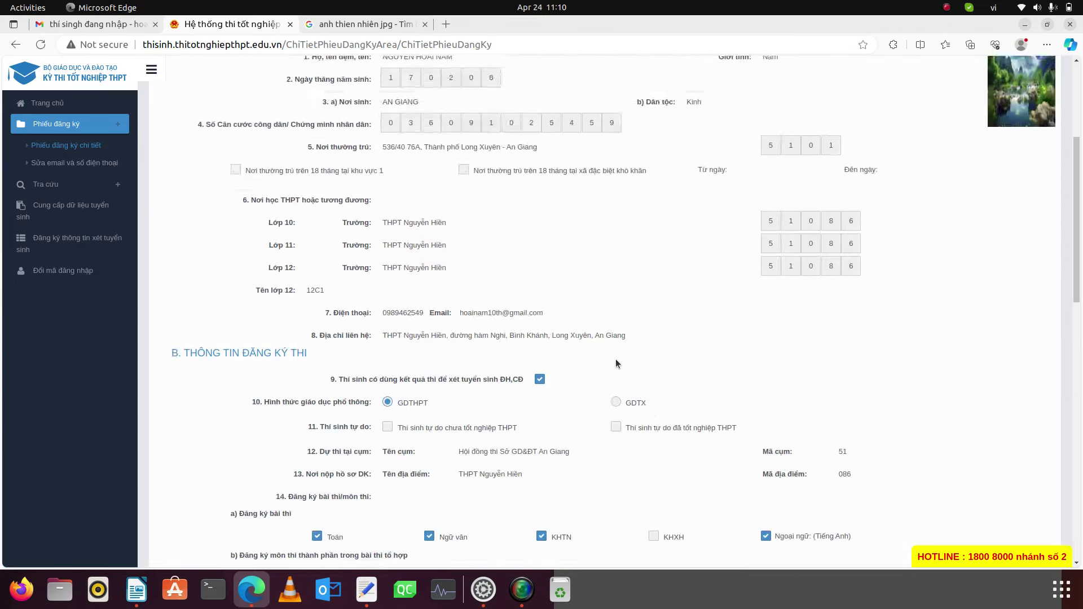
{"action": "scroll", "coordinate": [615, 361], "scroll_direction": "up", "scroll_amount": 3}
- View the Sửa email và số điện thoại page, then minimise Edge and Writer
{"action": "left_click", "coordinate": [71, 163]}
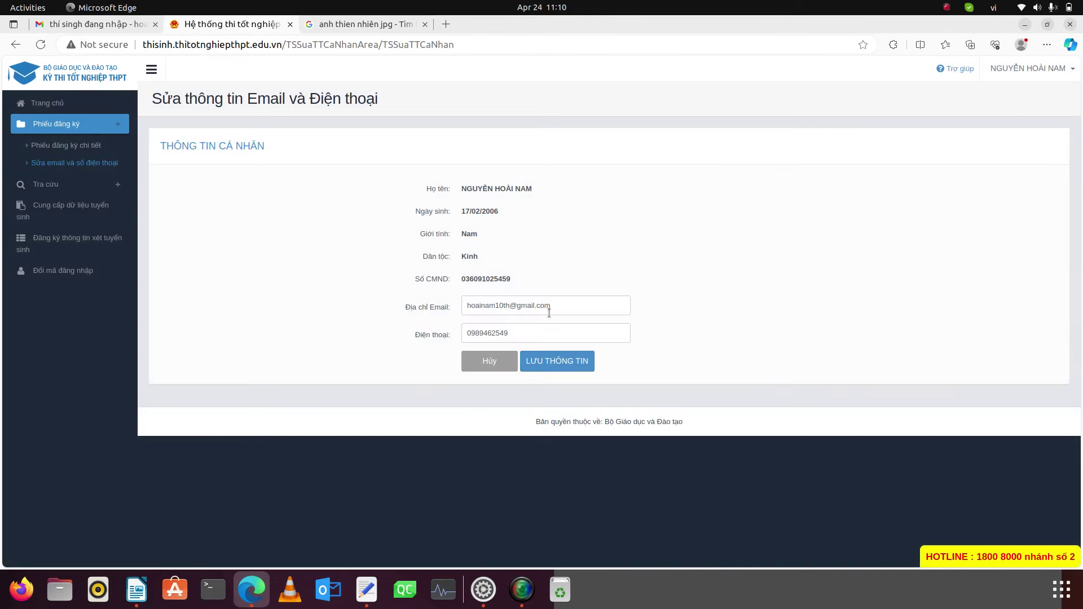
{"action": "left_click", "coordinate": [520, 334]}
{"action": "left_click", "coordinate": [1025, 25]}
{"action": "left_click", "coordinate": [1025, 24]}
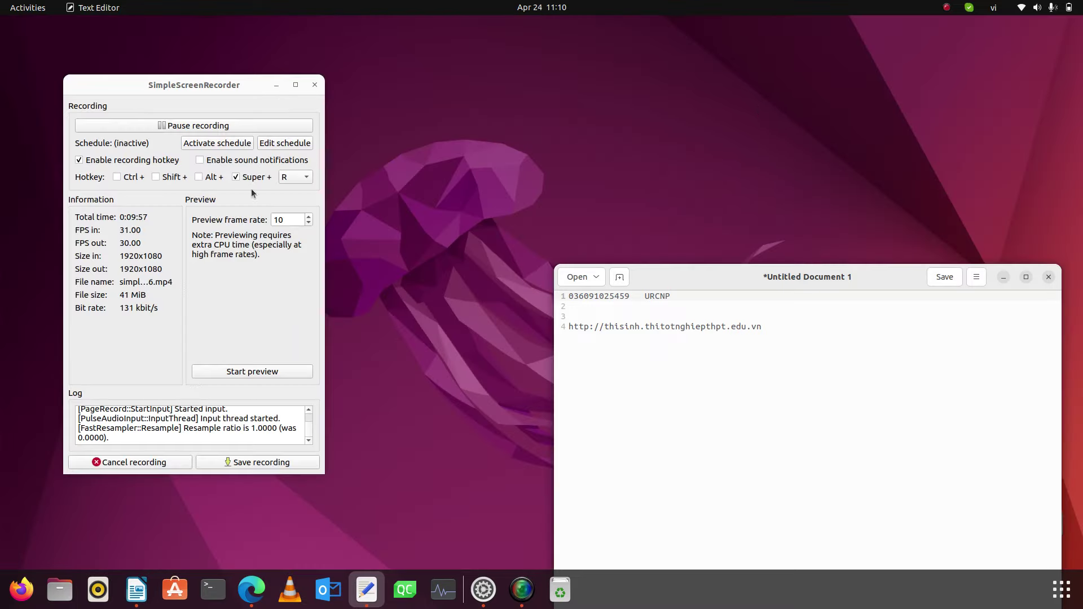